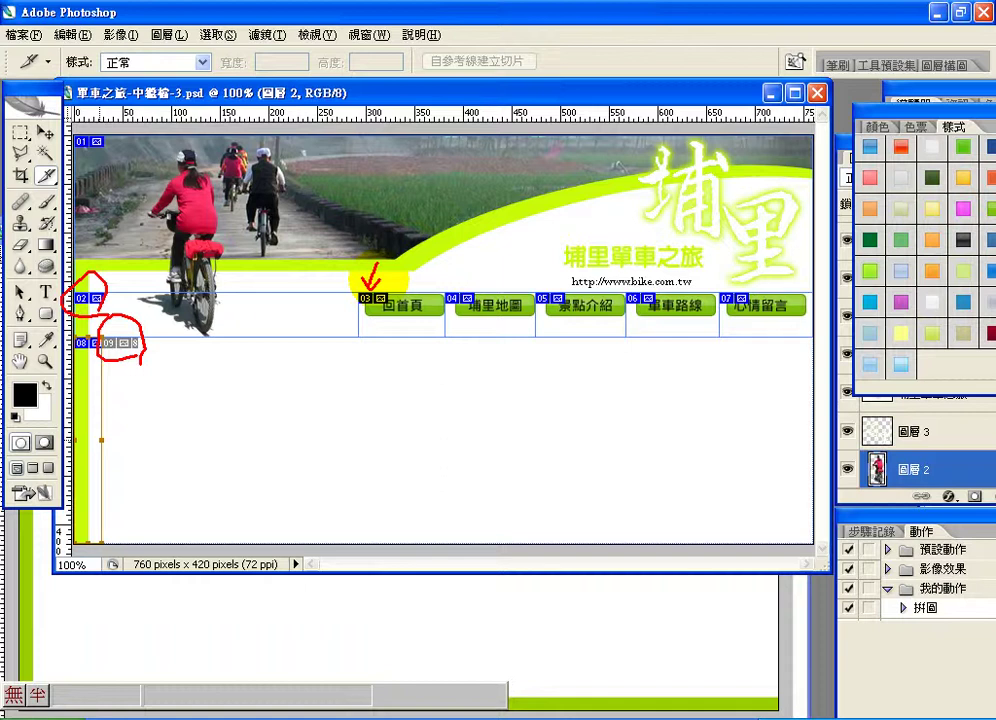
pyautogui.moveTo(139, 355)
pyautogui.mouseDown()
pyautogui.moveTo(134, 413)
pyautogui.moveTo(133, 378)
pyautogui.moveTo(145, 395)
pyautogui.mouseUp()
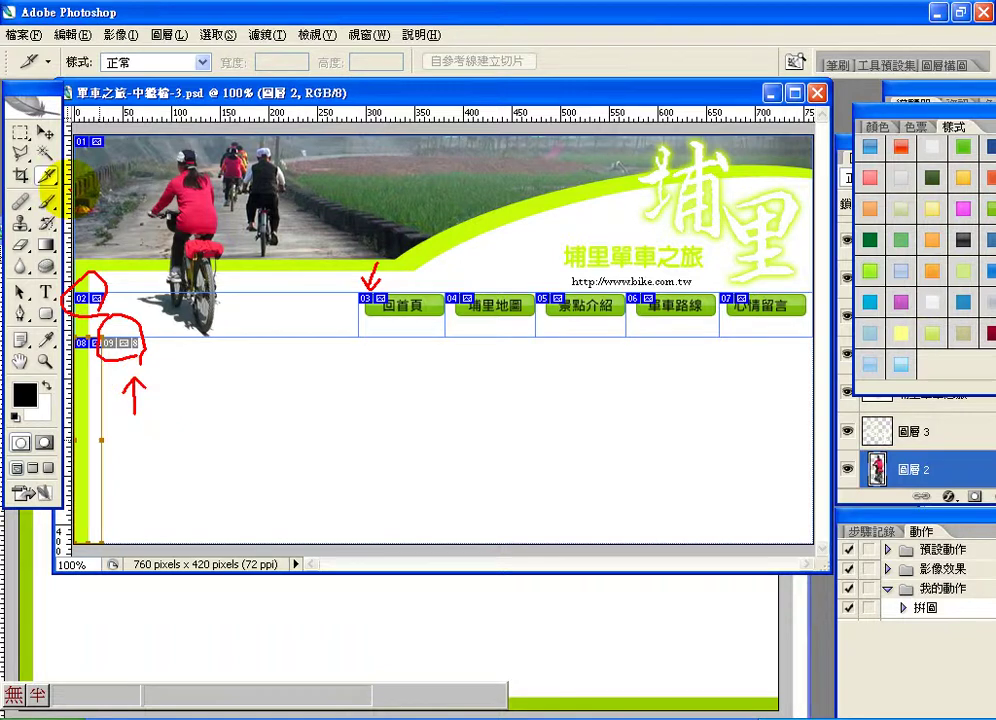
# Activate the Slice Select tool and select auto slice 09 in the blank content area.
pyautogui.click(42, 185)
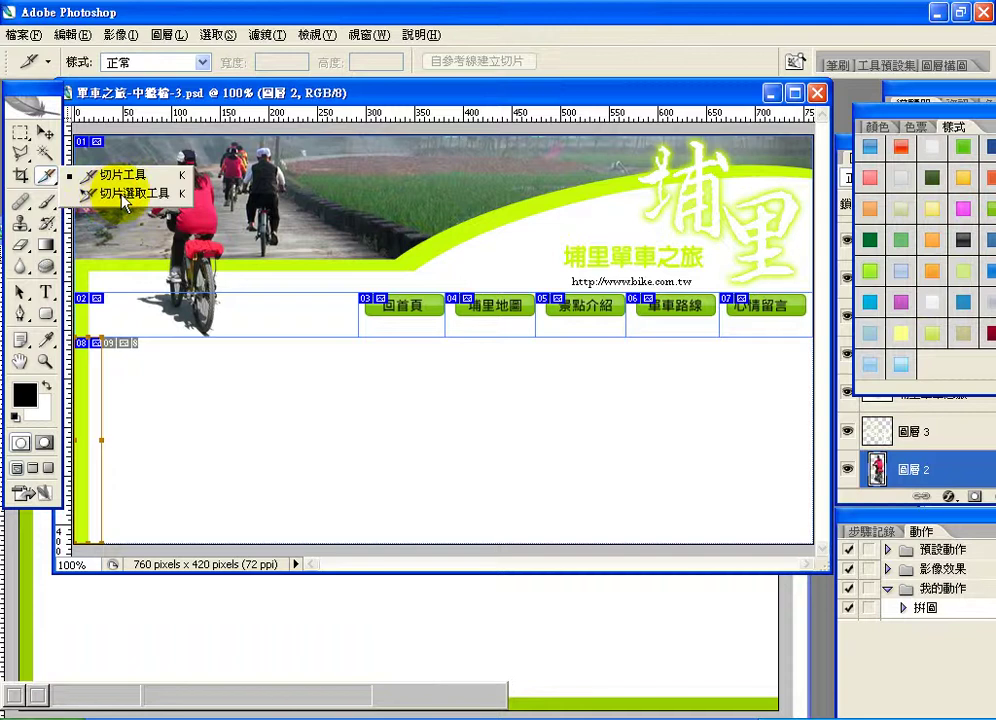
pyautogui.click(124, 200)
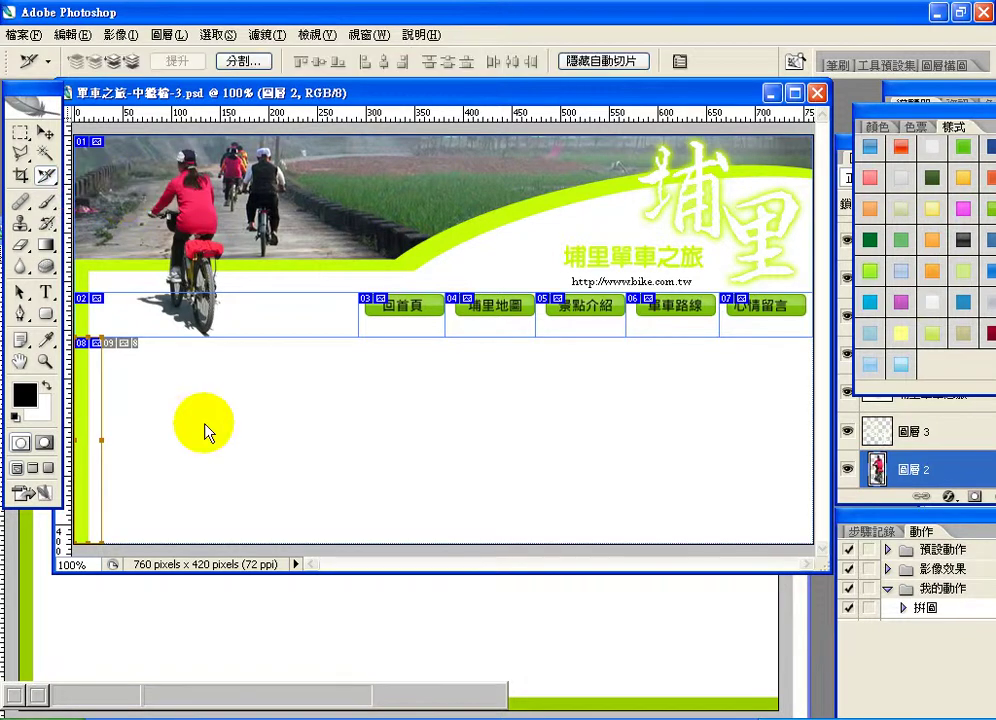
pyautogui.hotkey('ctrl', 'space')
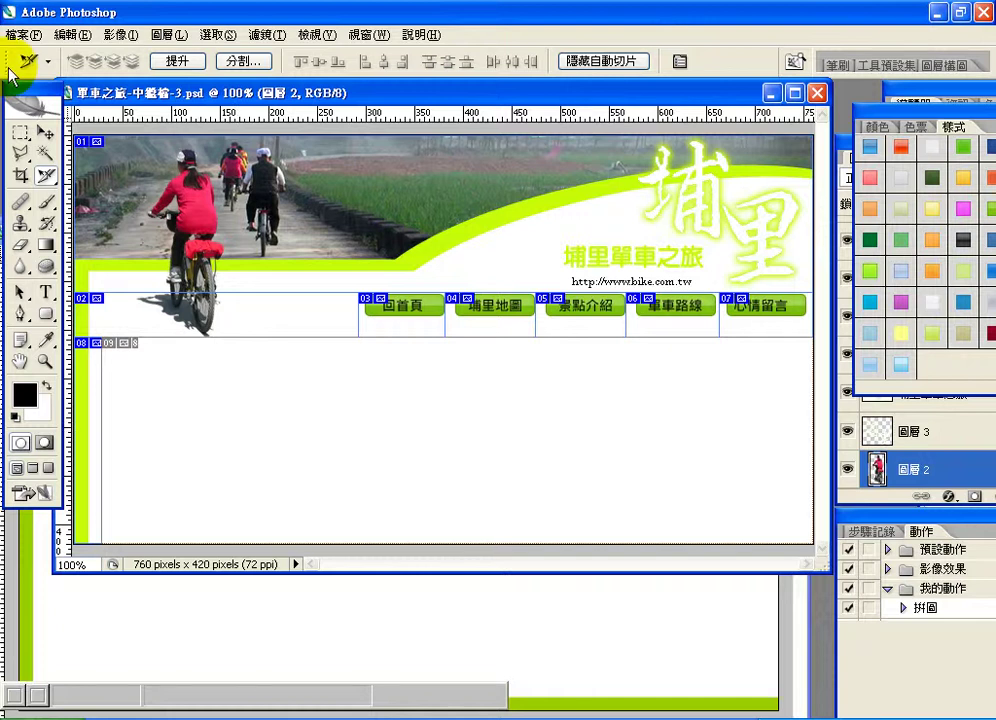
# Open Save for Web for the sliced page and show only the optimized preview.
pyautogui.click(22, 34)
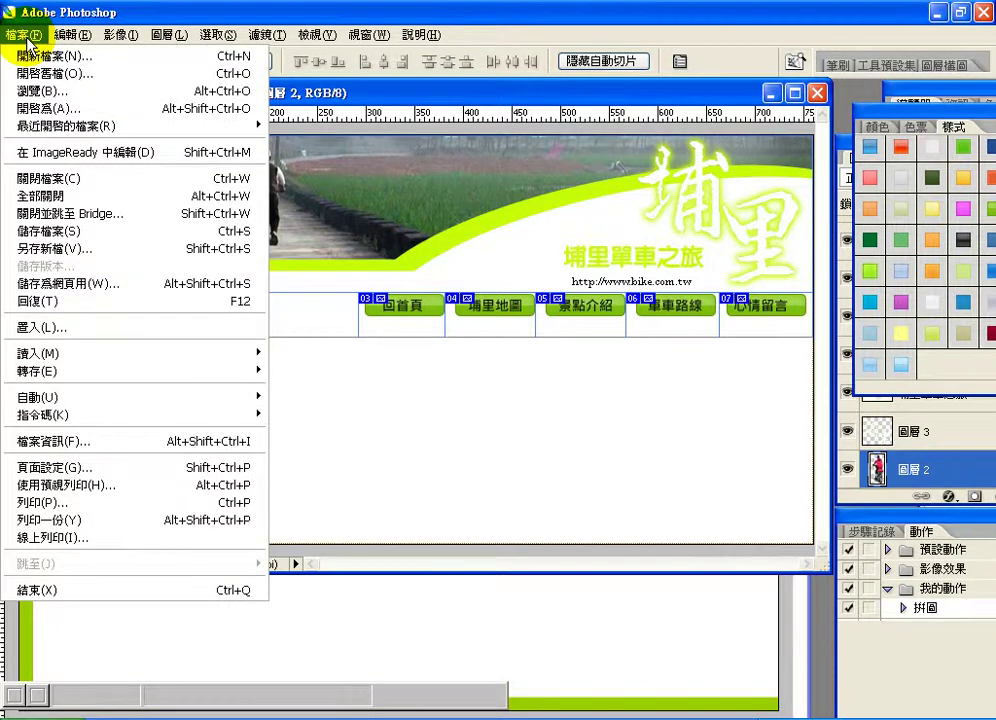
pyautogui.click(87, 283)
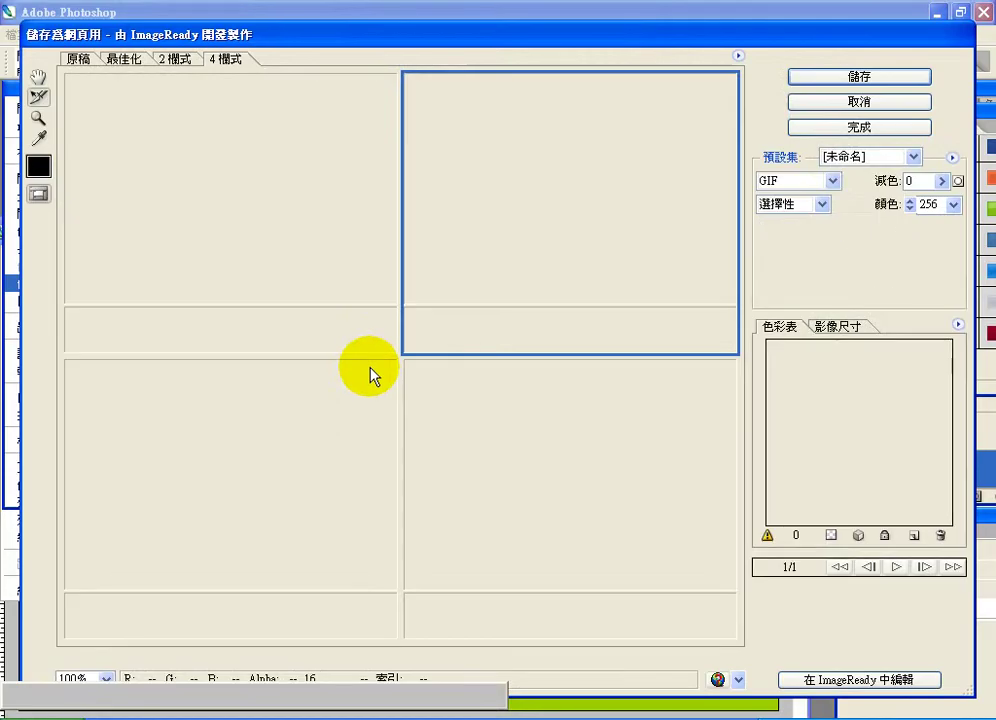
pyautogui.click(136, 61)
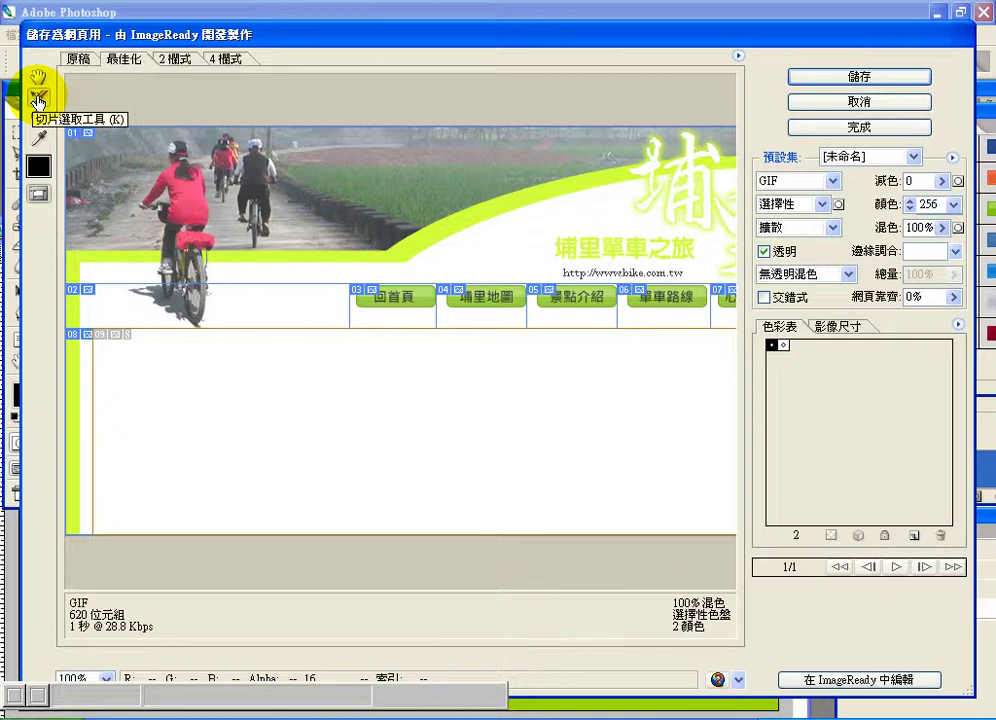
# Set header slice 01 to JPEG format with a quality of 60, keeping that slice selected.
pyautogui.click(254, 205)
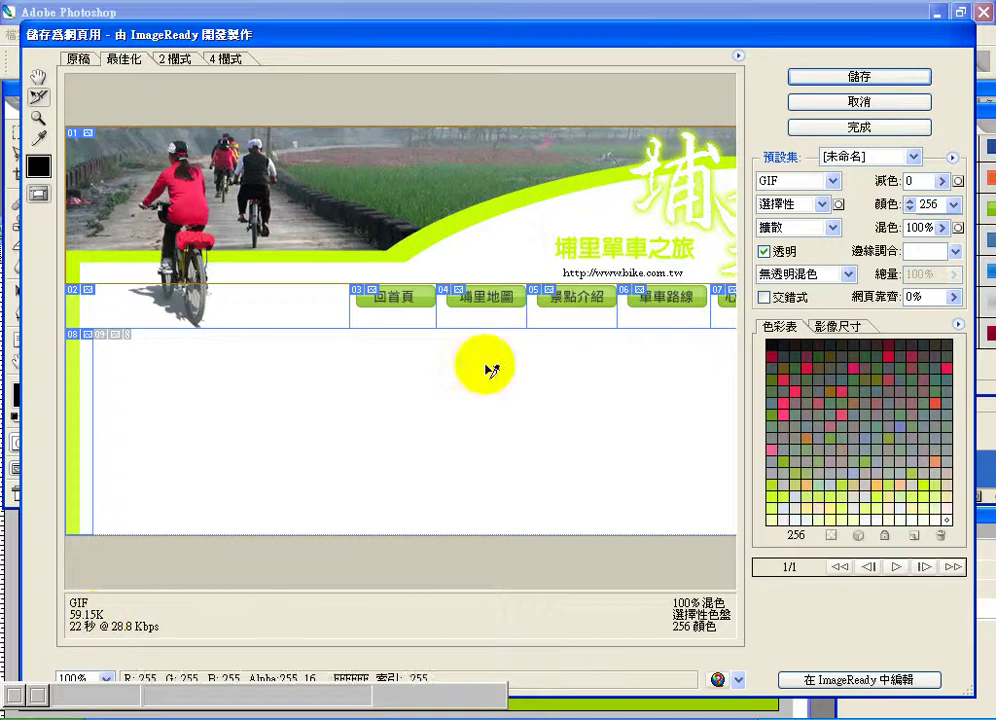
pyautogui.click(795, 181)
pyautogui.click(787, 214)
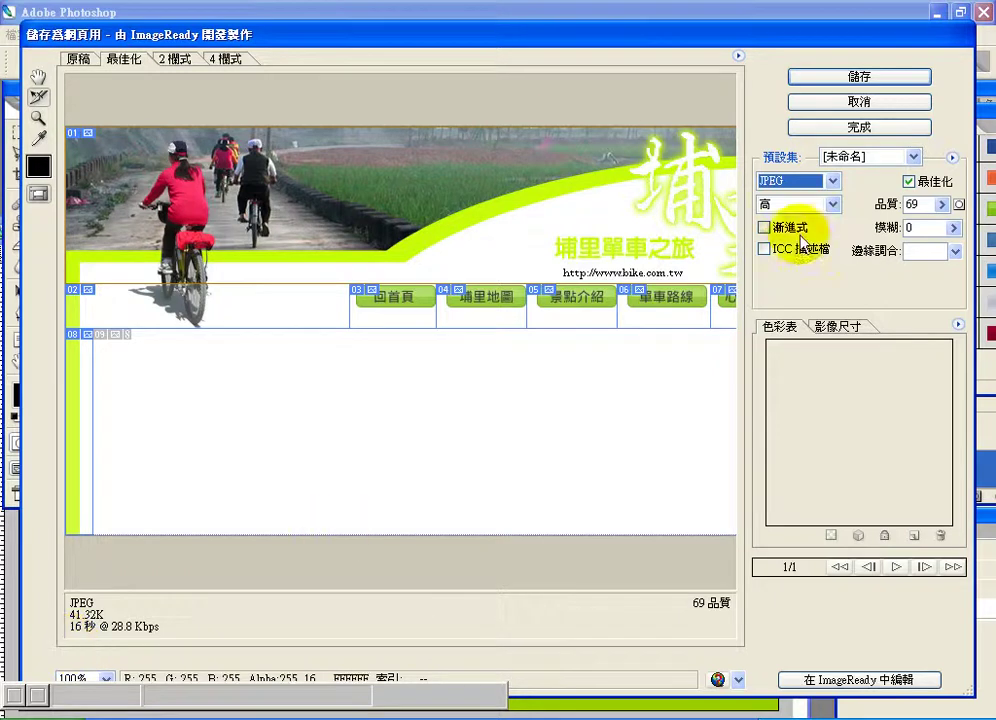
pyautogui.click(913, 204)
pyautogui.press('BackSpace')
pyautogui.write('0')
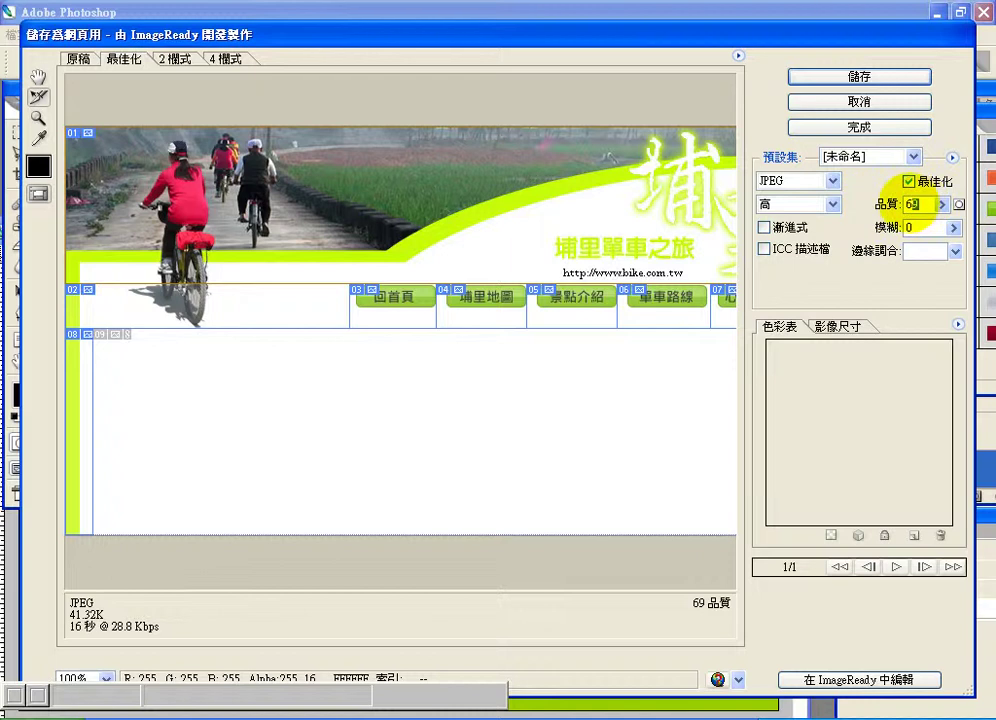
pyautogui.click(104, 615)
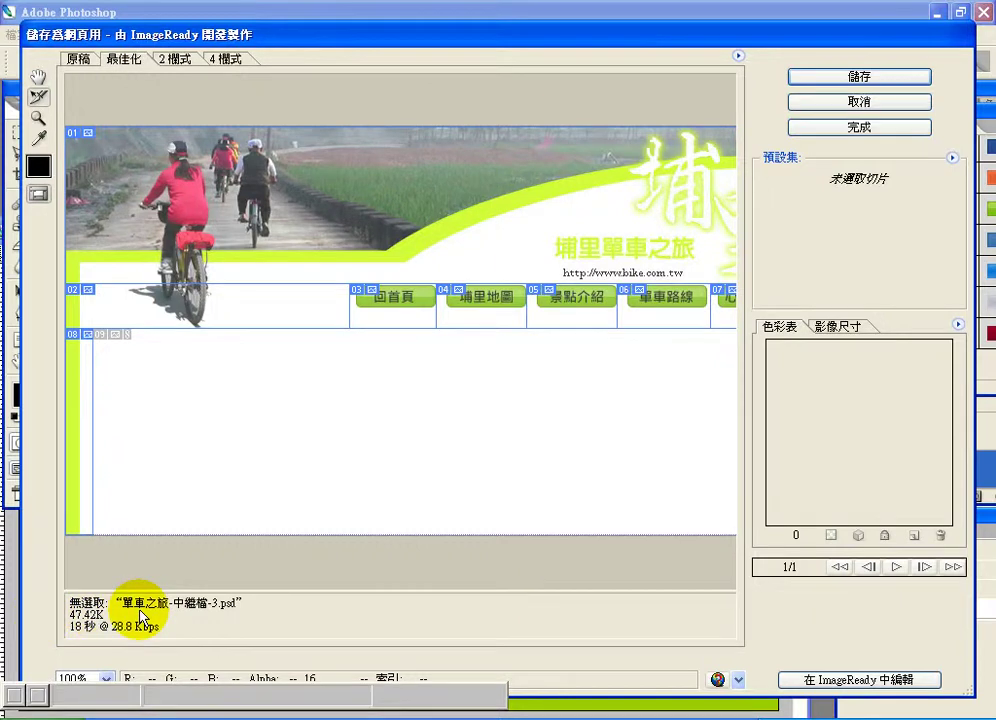
pyautogui.click(349, 245)
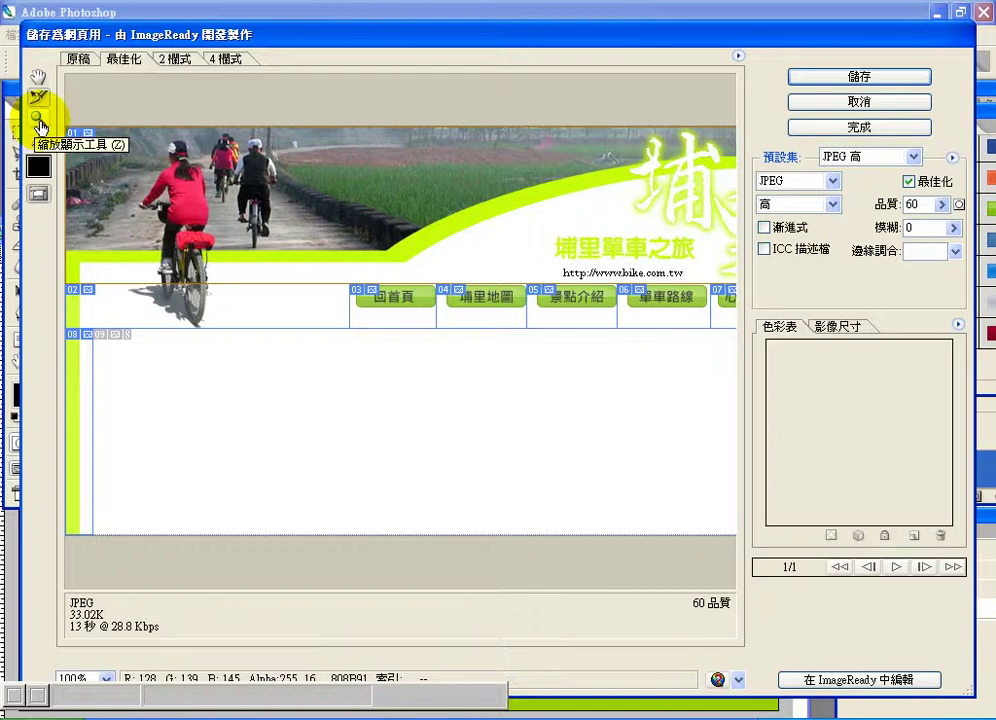
# Examine the JPEG compression quality of the header slice up close, around the cyclists, the green curve and the logo lettering.
pyautogui.click(39, 120)
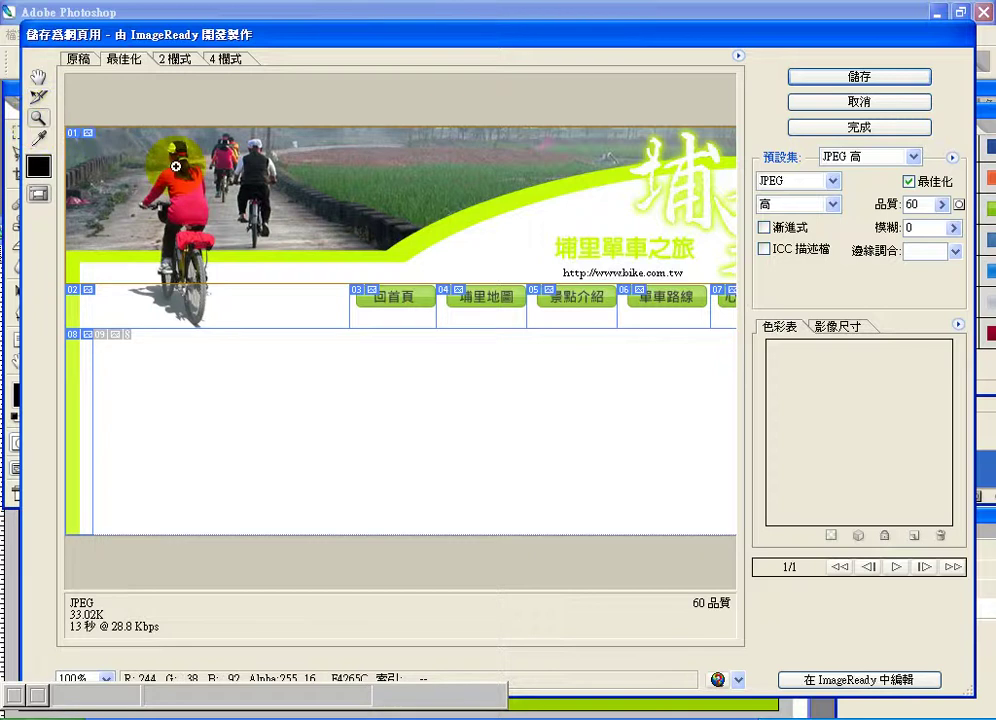
pyautogui.click(207, 232)
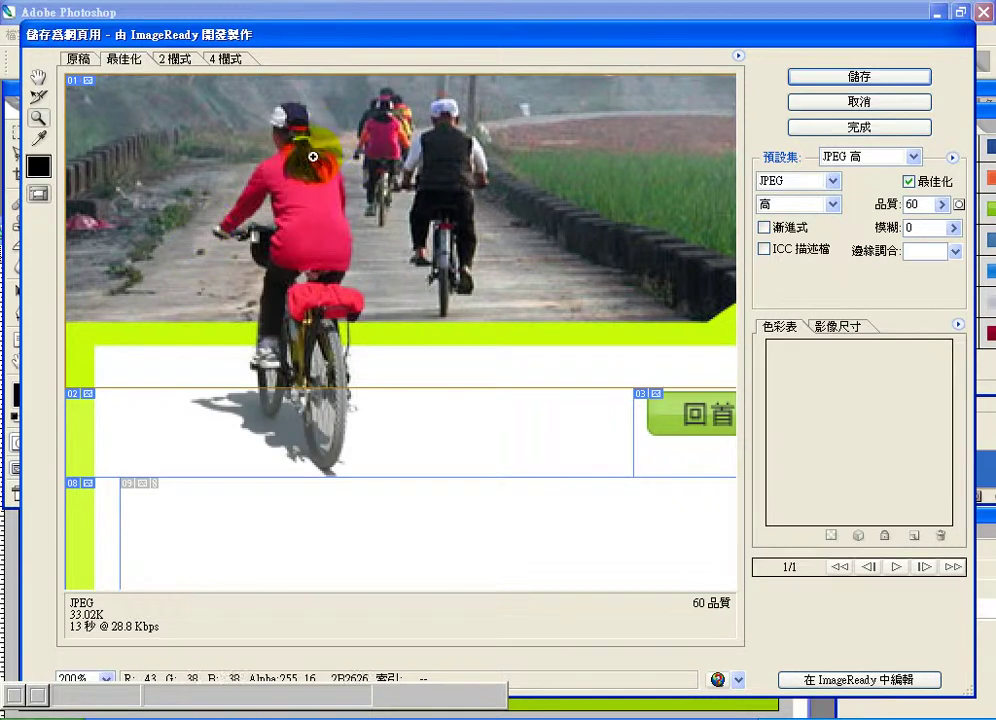
pyautogui.click(38, 78)
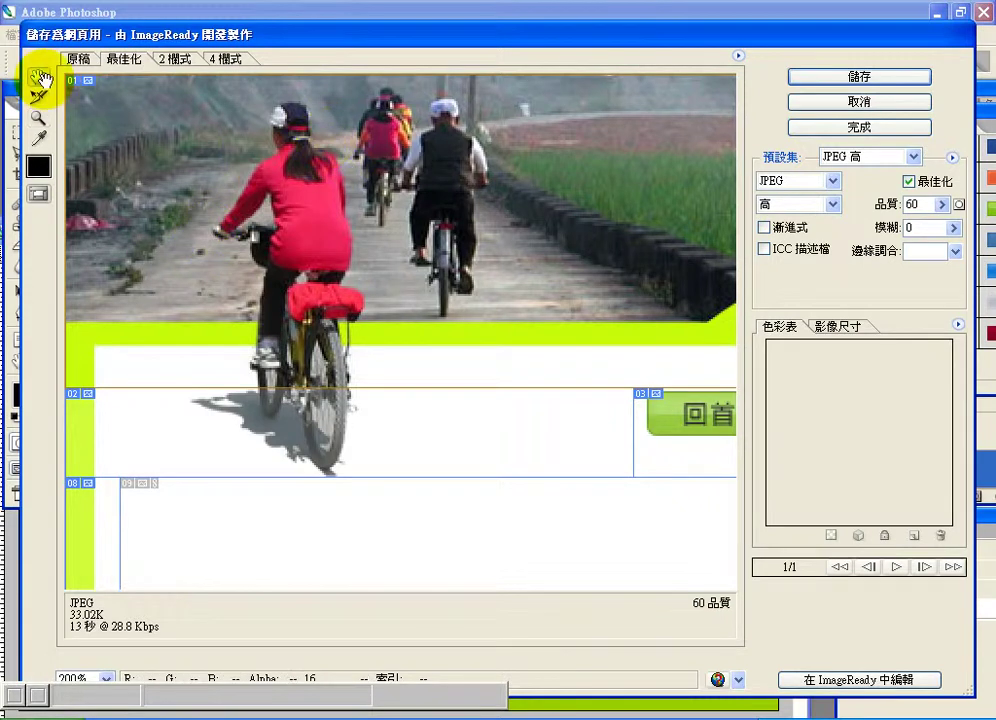
pyautogui.moveTo(613, 282); pyautogui.dragTo(352, 277)
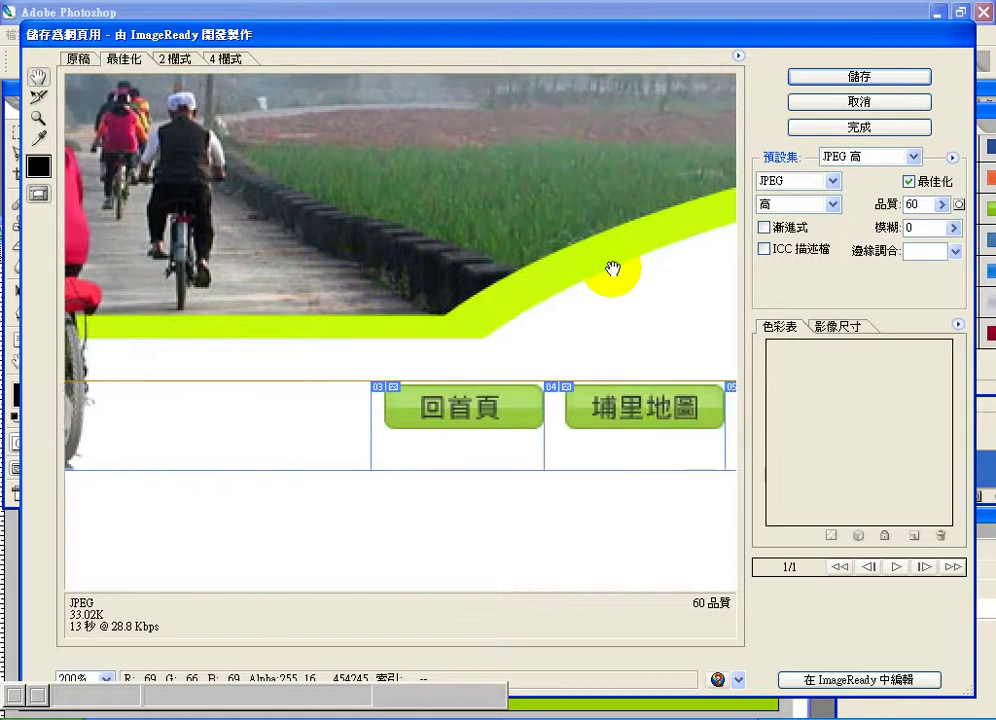
pyautogui.moveTo(611, 271); pyautogui.dragTo(427, 265)
pyautogui.moveTo(574, 260); pyautogui.dragTo(540, 245)
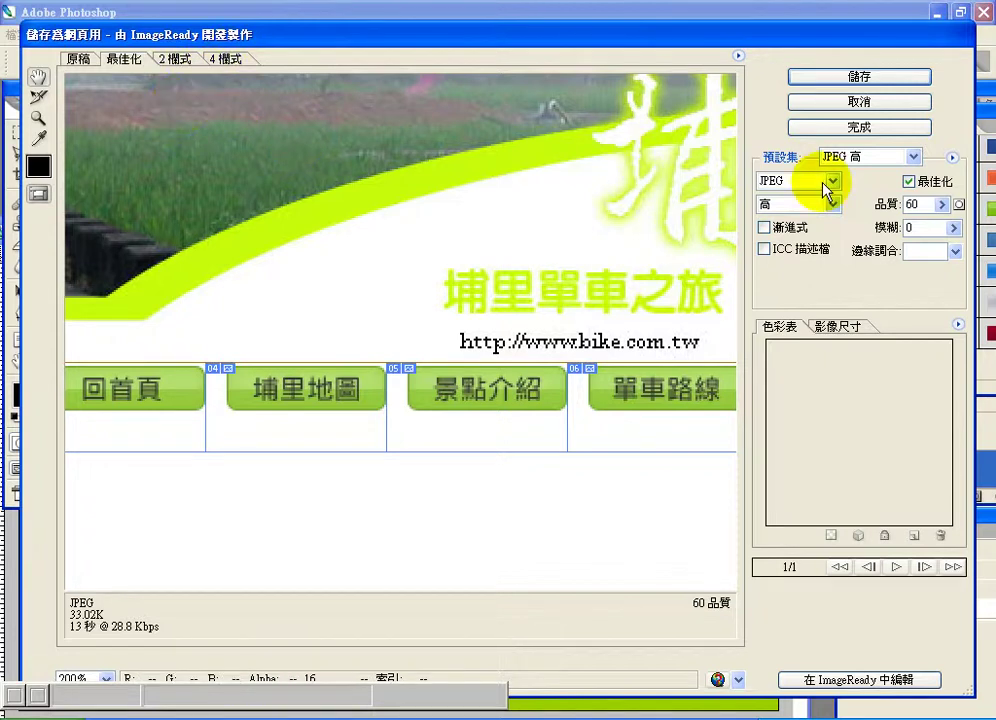
pyautogui.click(40, 118)
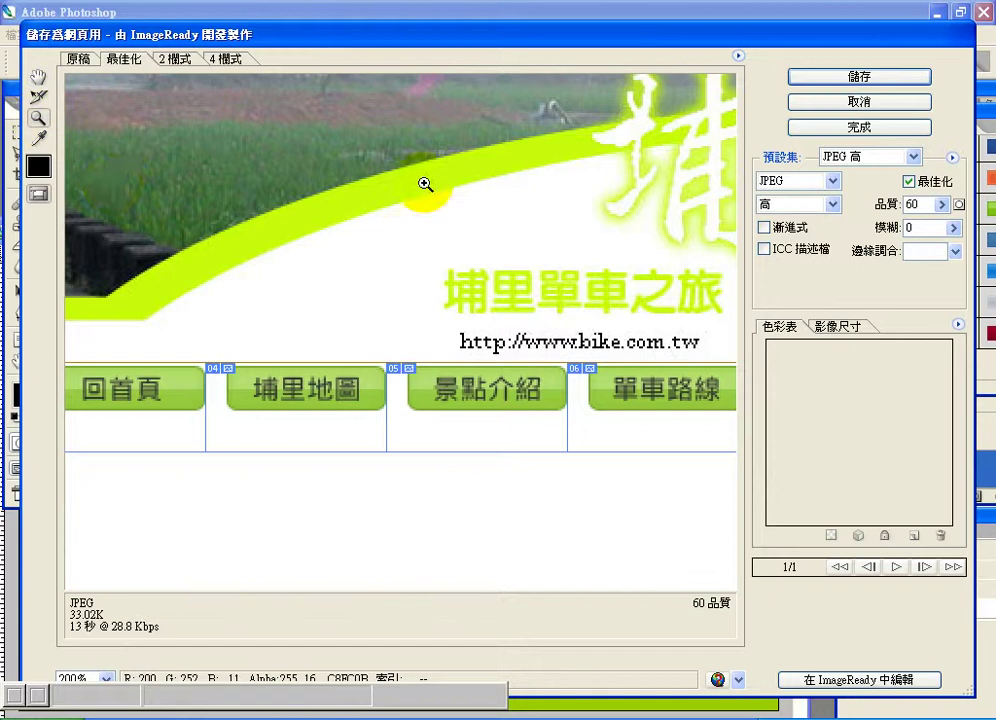
pyautogui.click(430, 184)
pyautogui.click(620, 255)
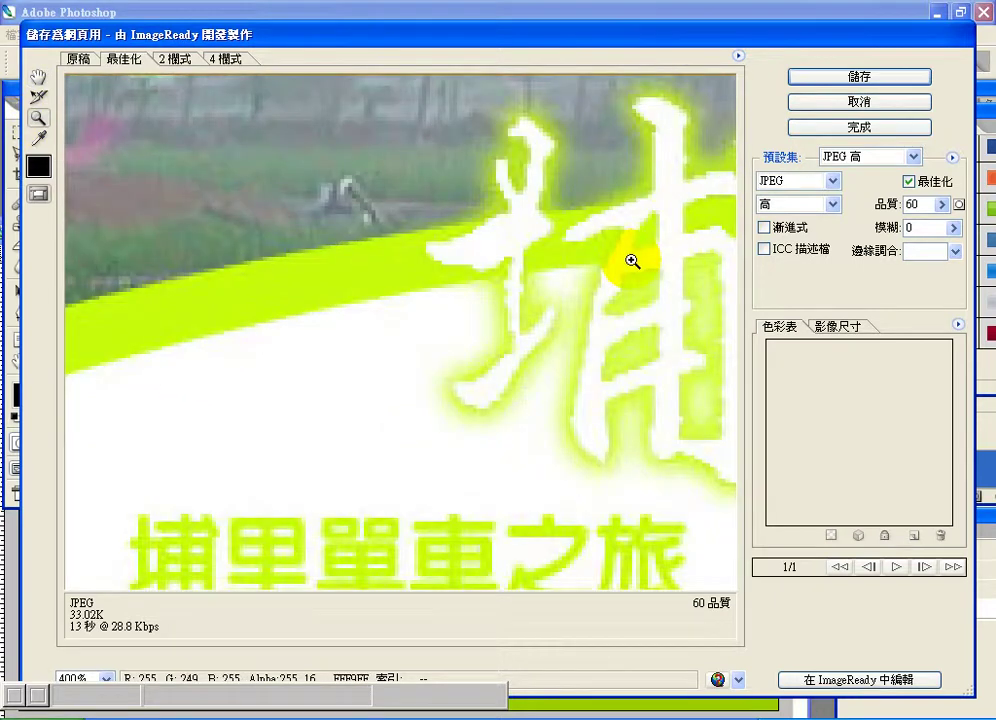
pyautogui.click(490, 309)
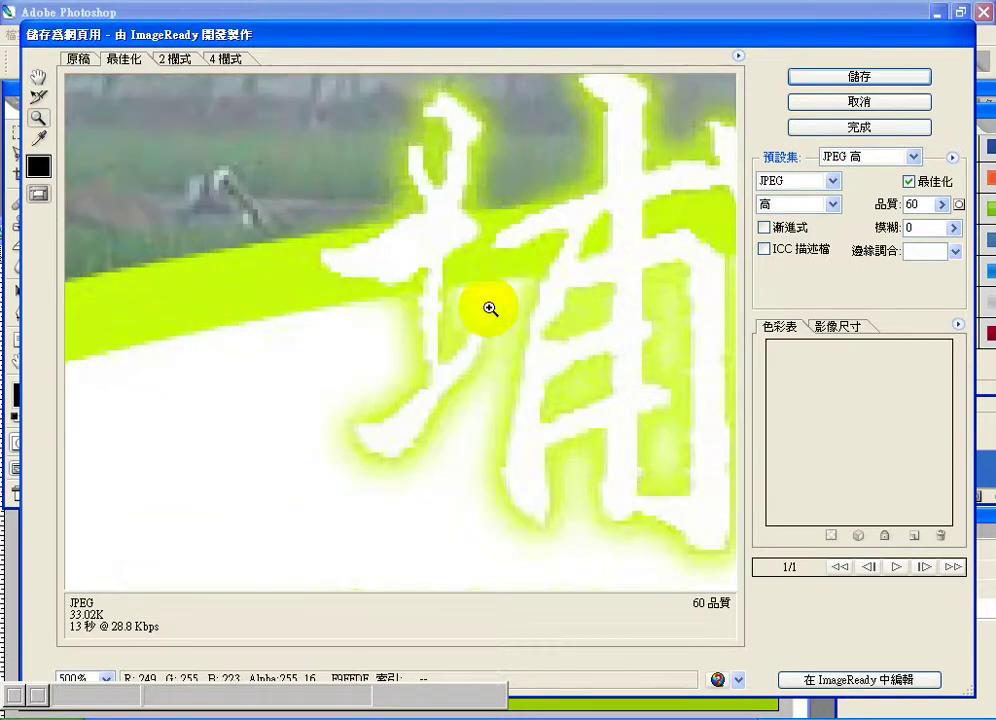
pyautogui.click(37, 80)
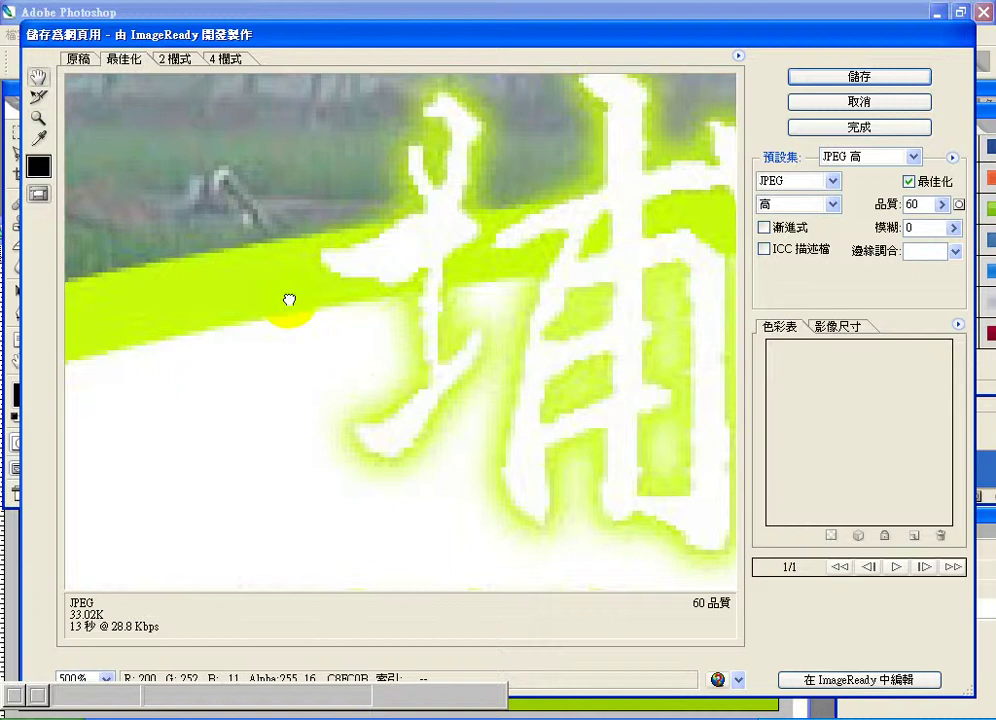
pyautogui.moveTo(289, 300); pyautogui.dragTo(529, 245)
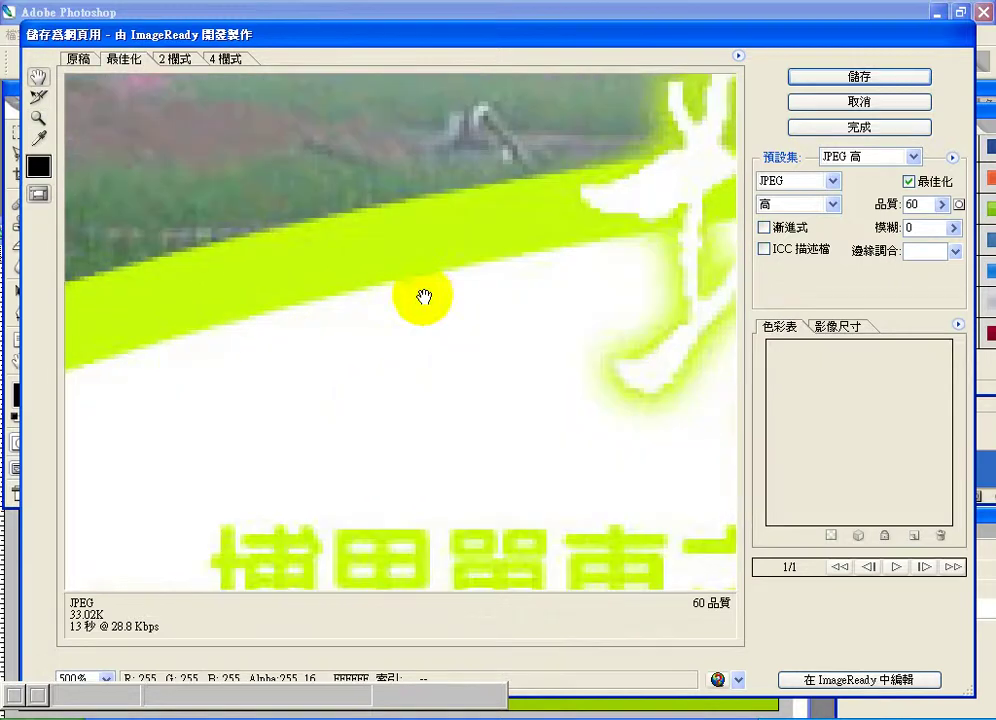
# Try the GIF format on the header slice, compare the photo and curve areas, and return the slice to JPEG.
pyautogui.click(775, 181)
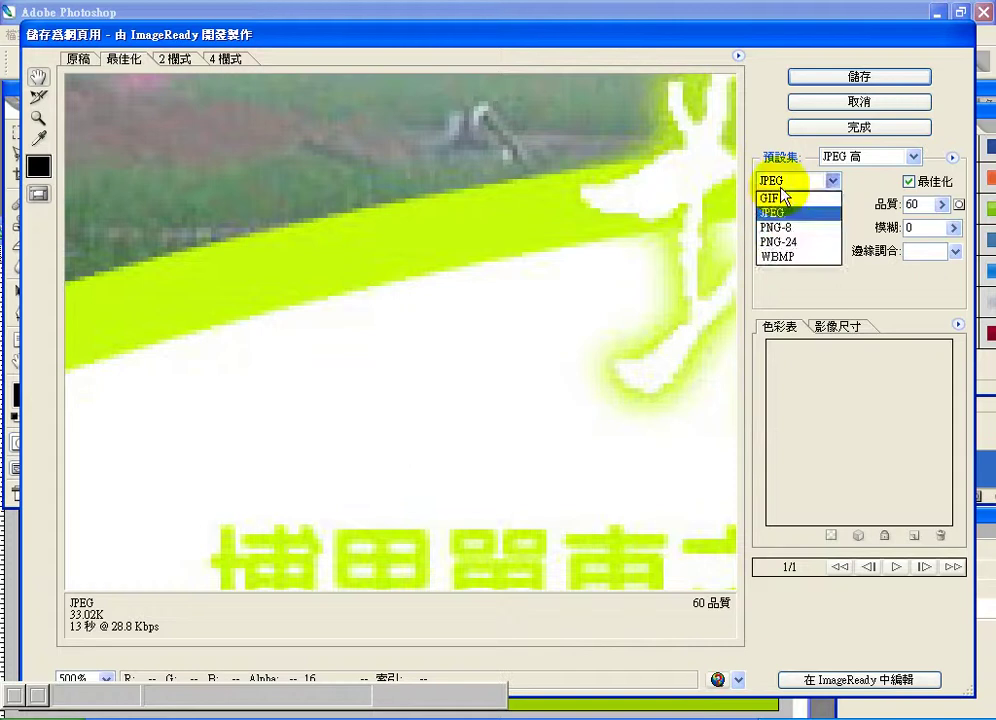
pyautogui.click(784, 199)
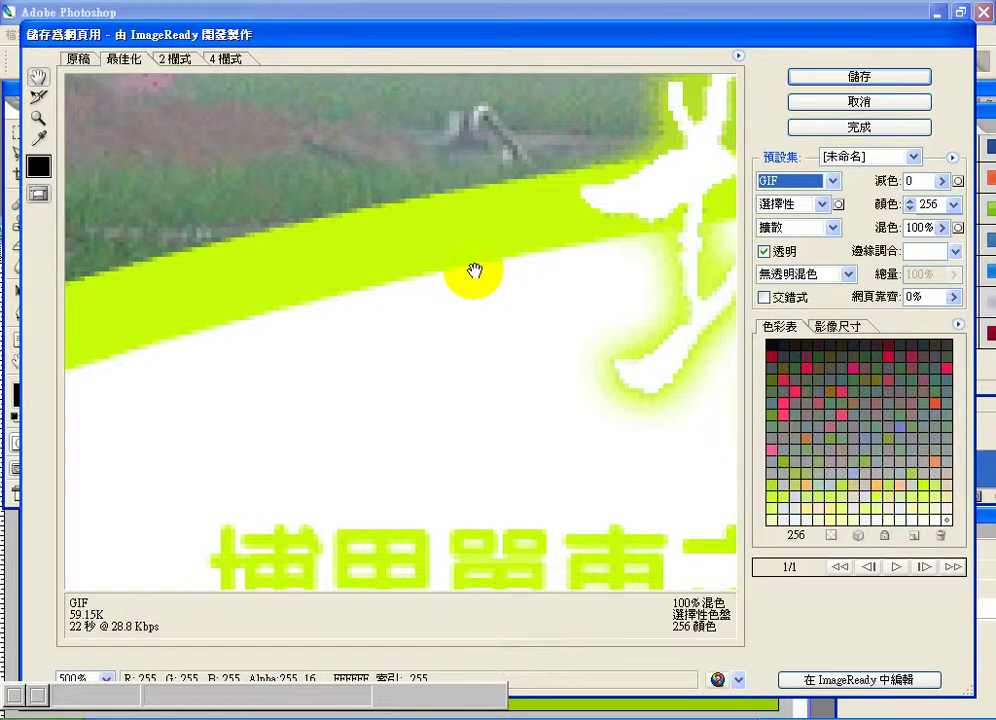
pyautogui.moveTo(340, 216); pyautogui.dragTo(467, 300)
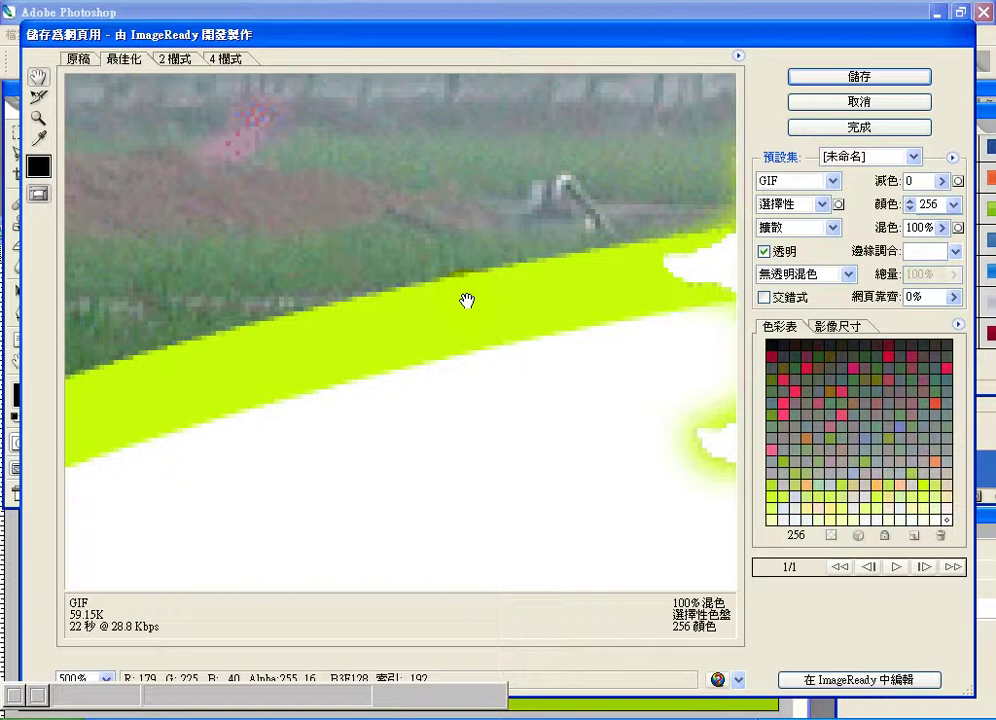
pyautogui.moveTo(578, 396); pyautogui.dragTo(405, 258)
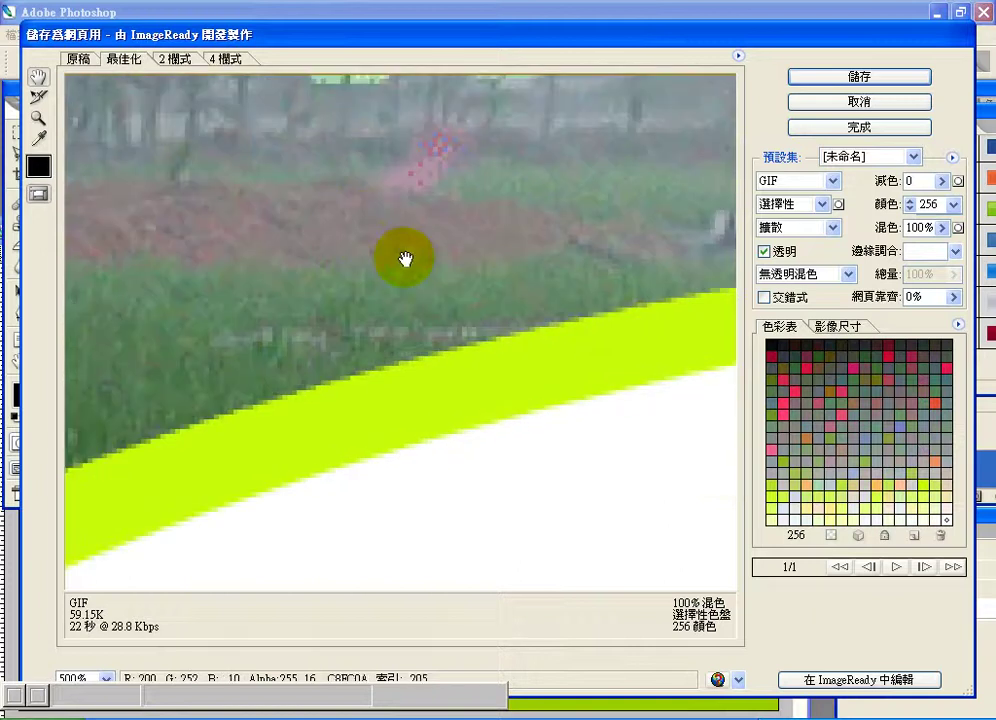
pyautogui.click(785, 181)
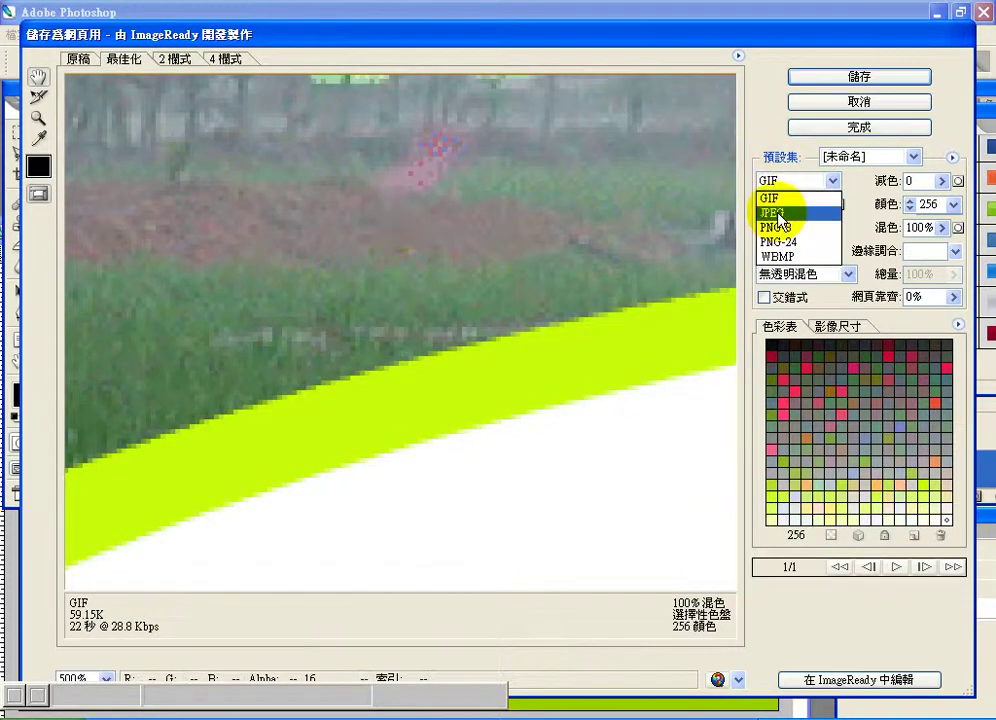
pyautogui.click(776, 213)
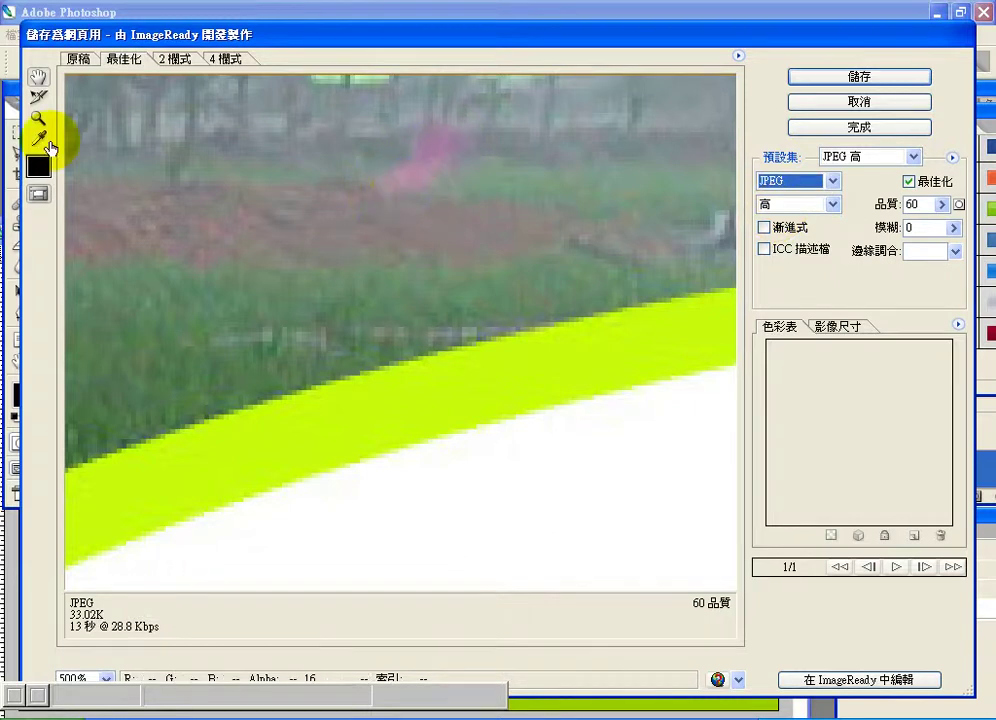
# View the header slice at 100%, try the PNG-24 format to compare its file size, and restore JPEG.
pyautogui.doubleClick(38, 80)
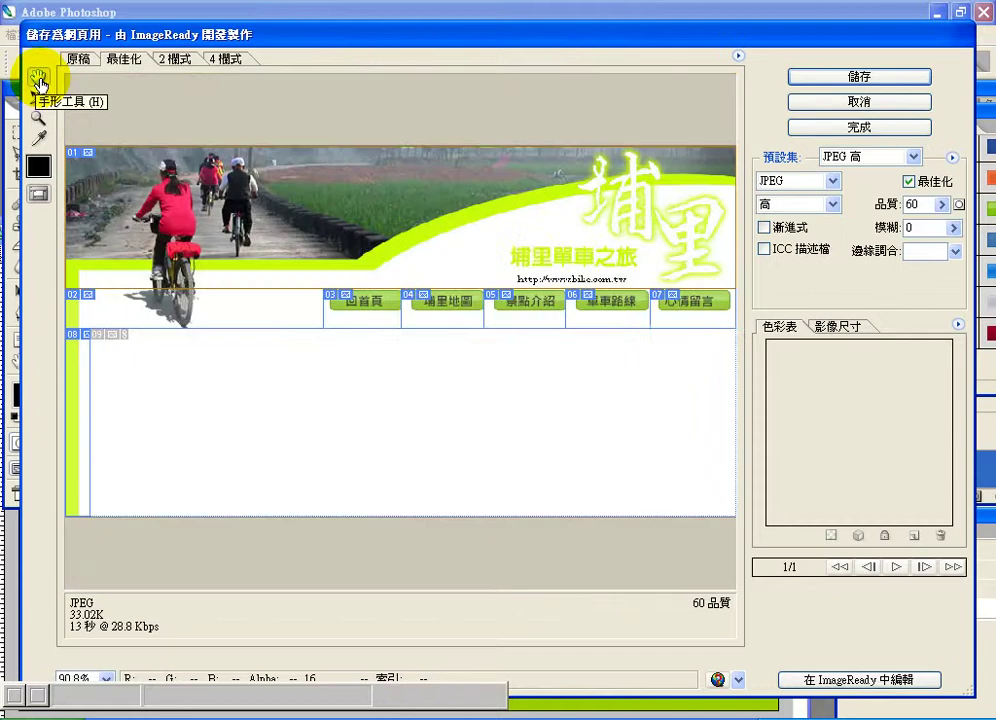
pyautogui.click(38, 117)
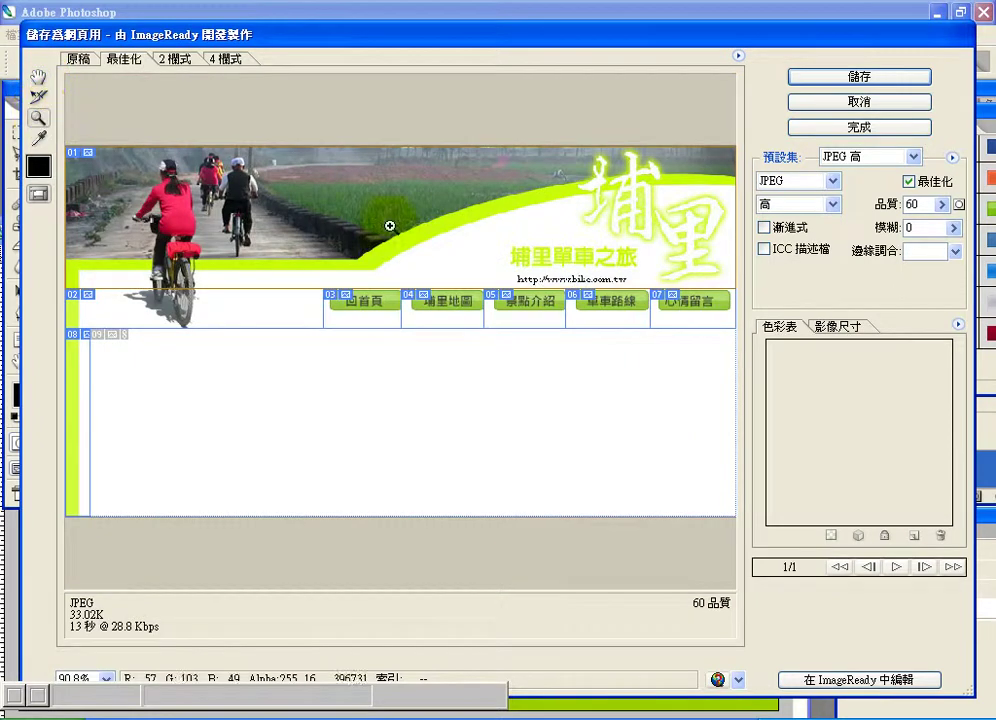
pyautogui.click(454, 229)
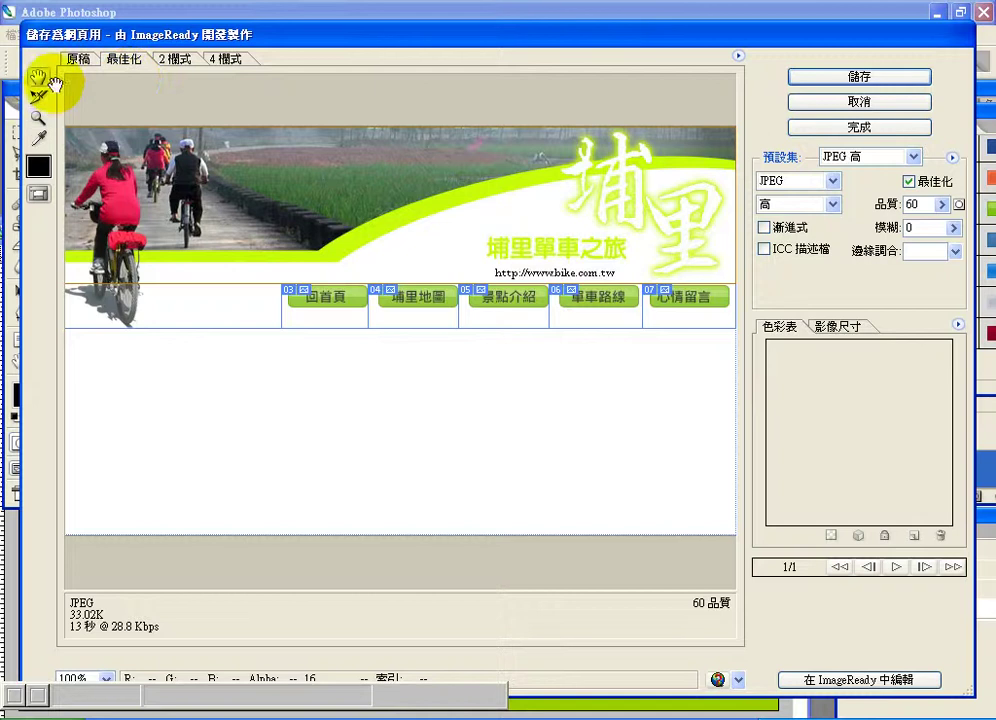
pyautogui.click(831, 181)
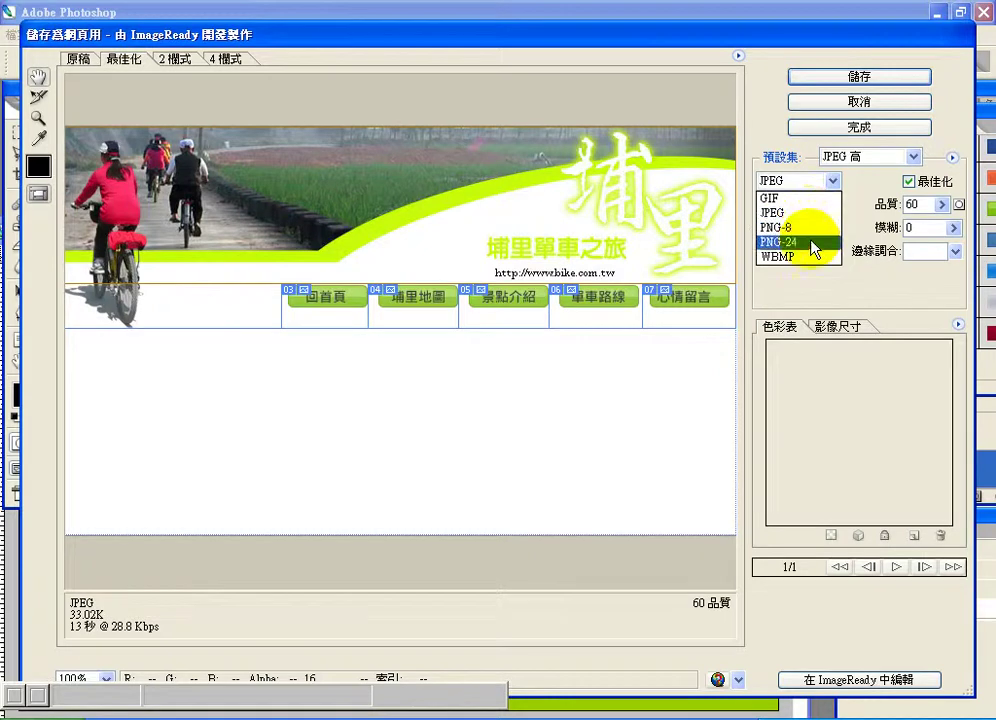
pyautogui.click(813, 243)
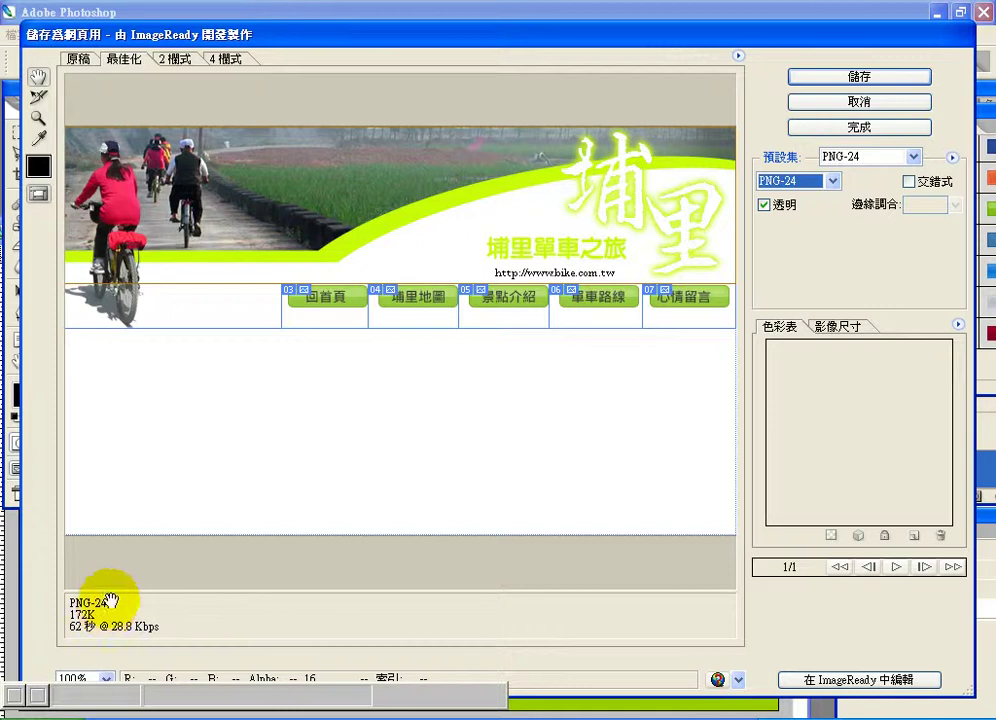
pyautogui.click(784, 182)
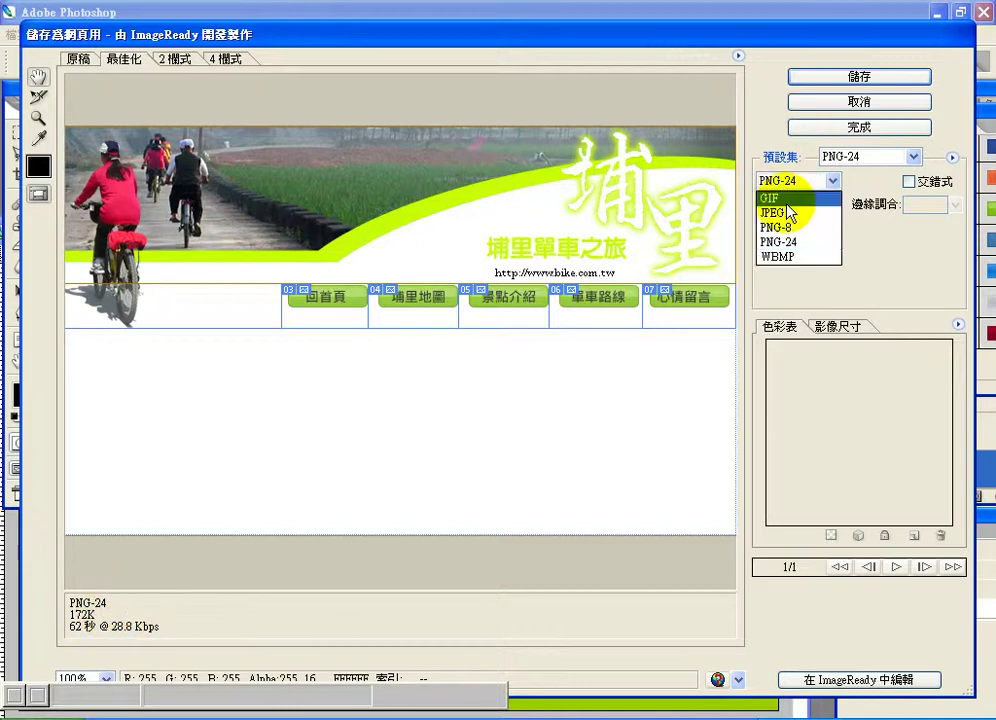
pyautogui.click(789, 213)
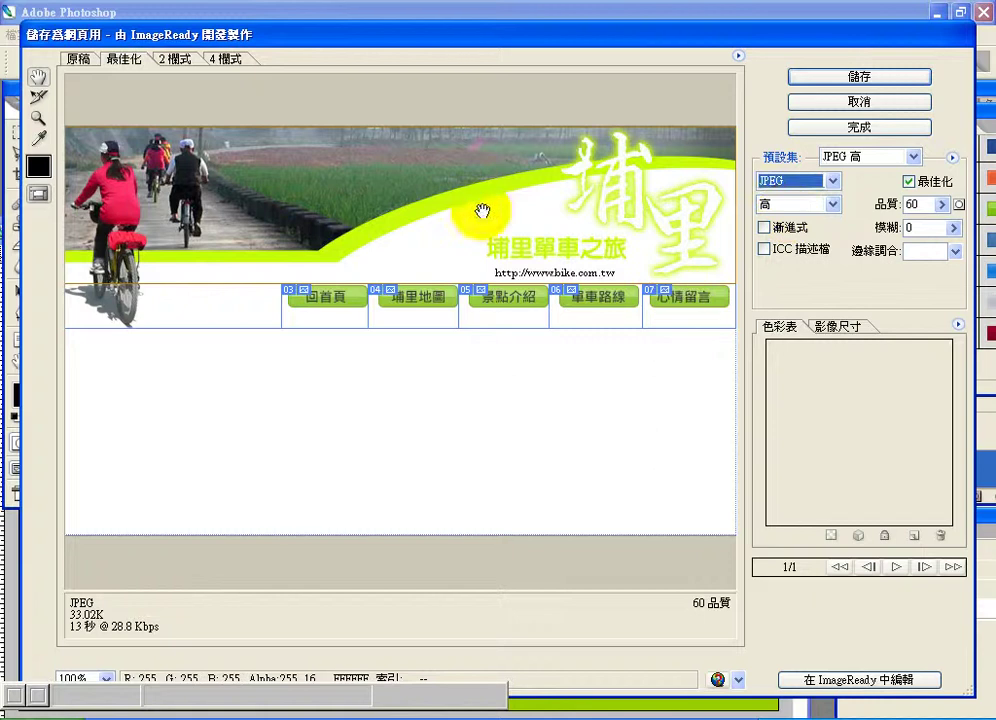
# Select slice 02 below the header and set its format to JPEG with a quality of 60.
pyautogui.click(38, 96)
pyautogui.click(198, 310)
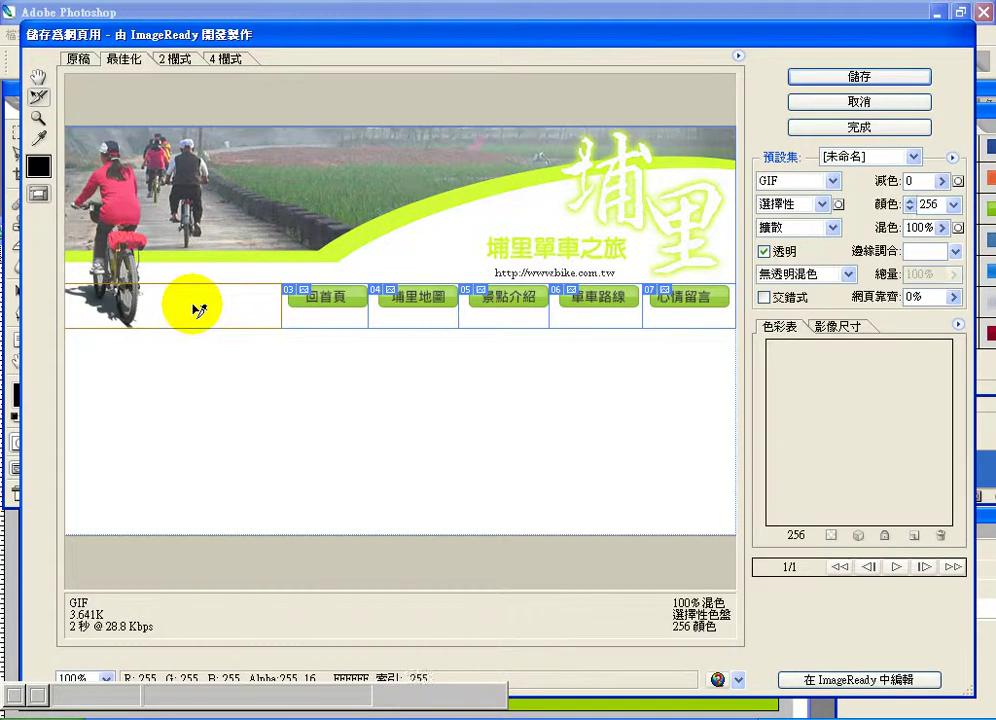
pyautogui.click(38, 78)
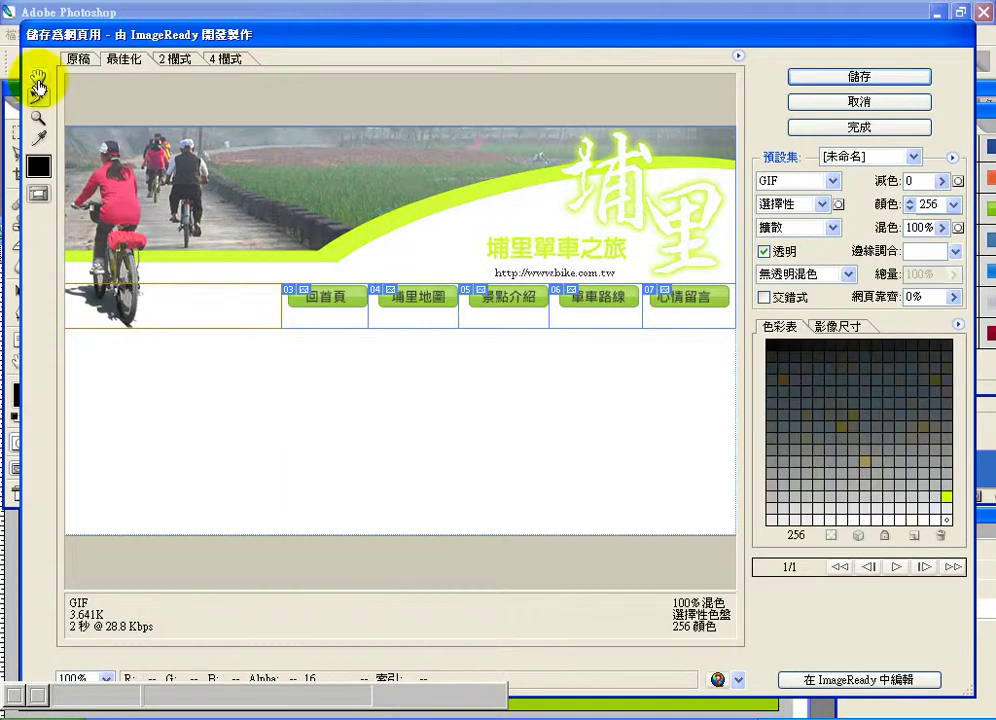
pyautogui.moveTo(171, 377); pyautogui.dragTo(440, 400)
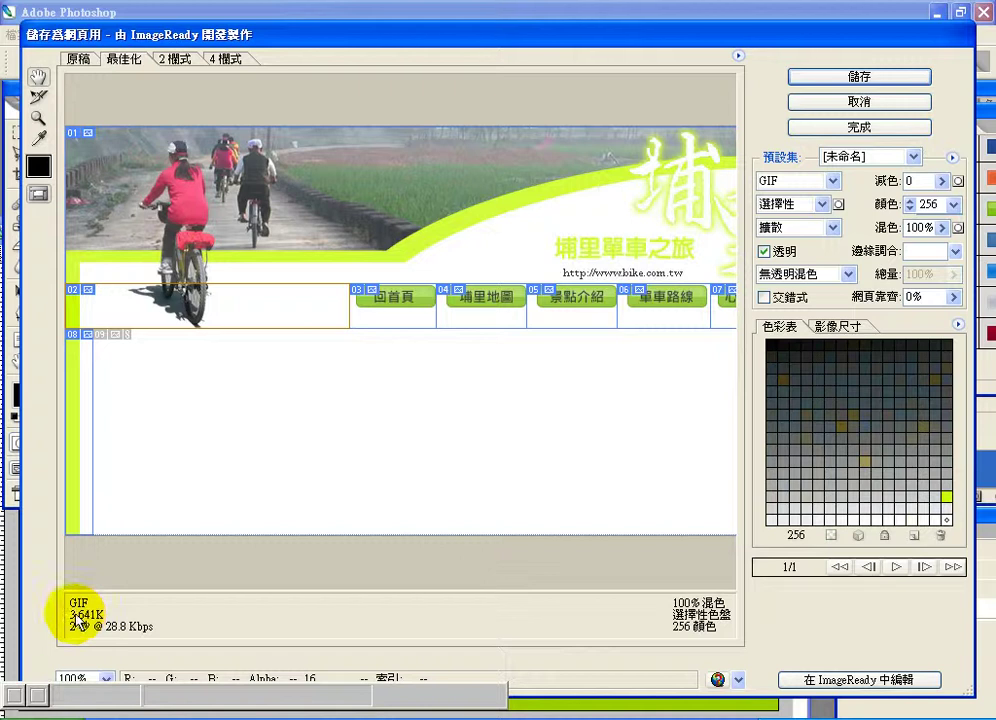
pyautogui.click(758, 183)
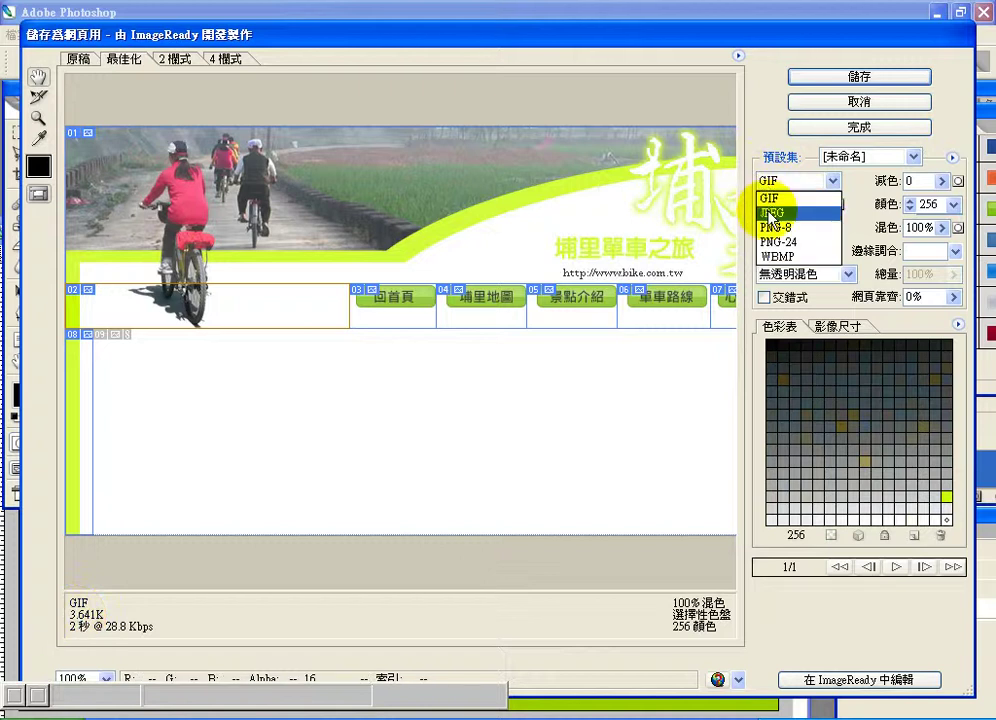
pyautogui.click(768, 213)
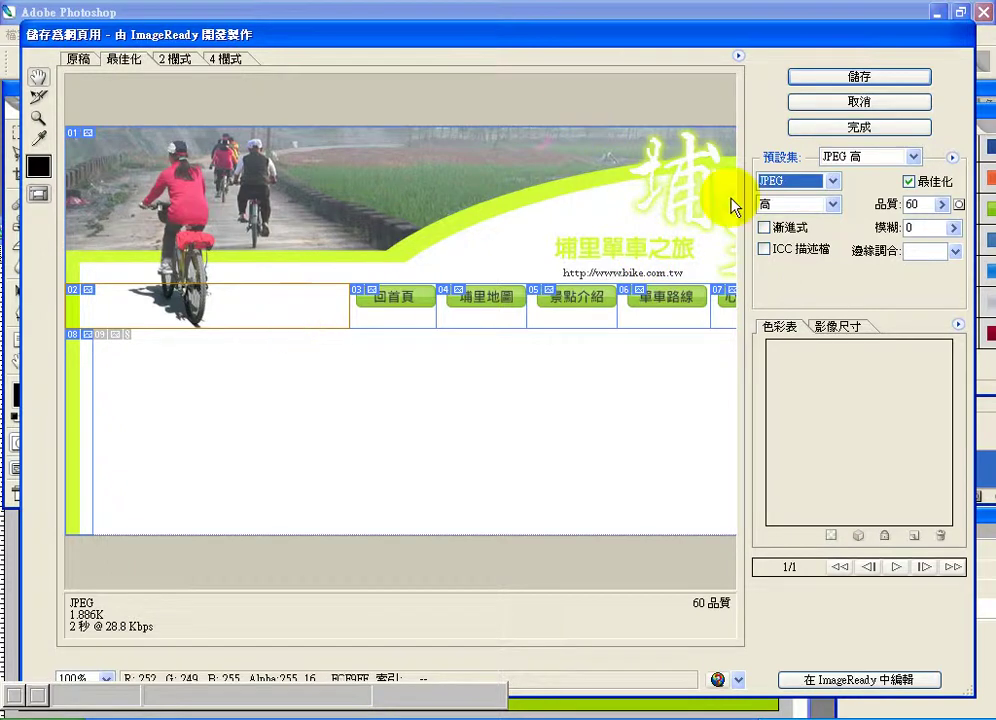
# Try JPEG at quality 60 on the 回首頁 button slice 03, inspect the button up close, and return the slice to GIF.
pyautogui.click(38, 96)
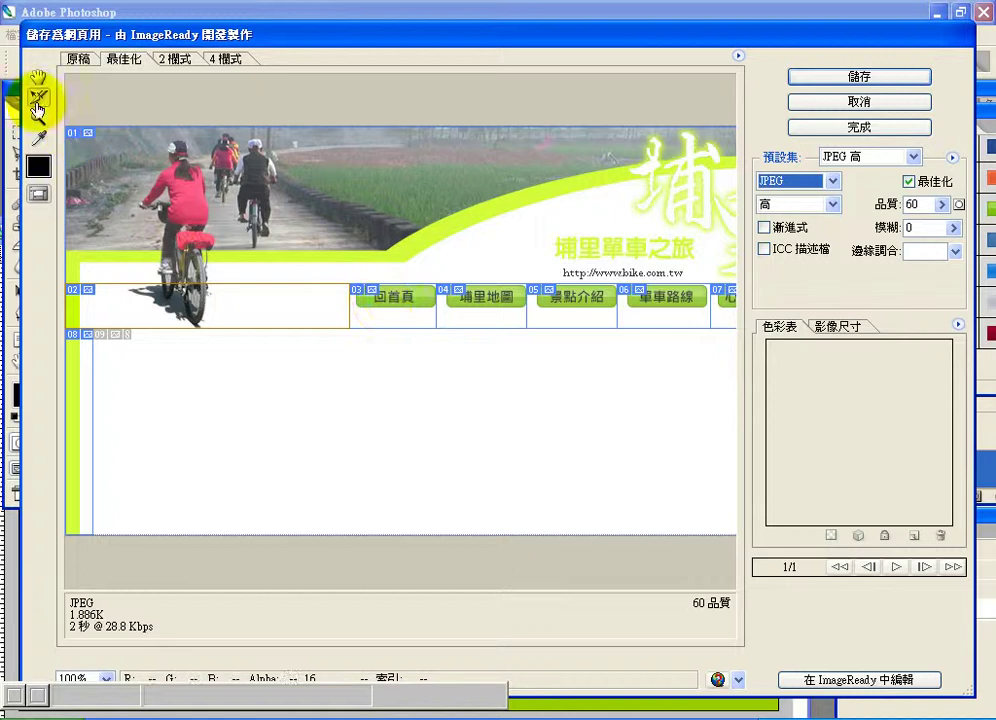
pyautogui.click(392, 298)
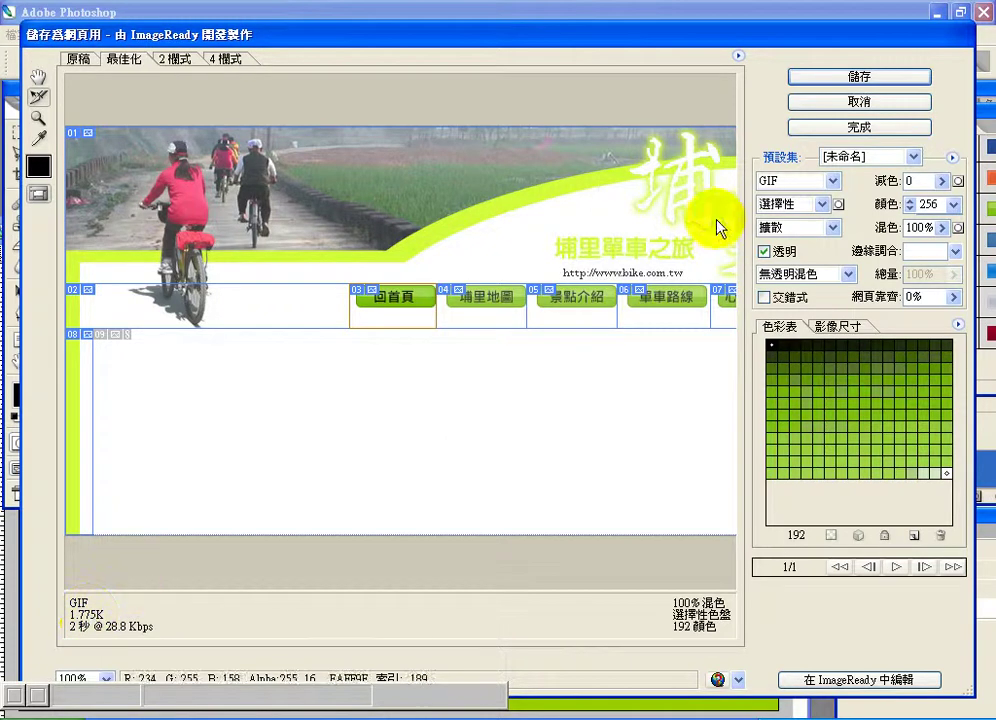
pyautogui.click(800, 181)
pyautogui.click(778, 196)
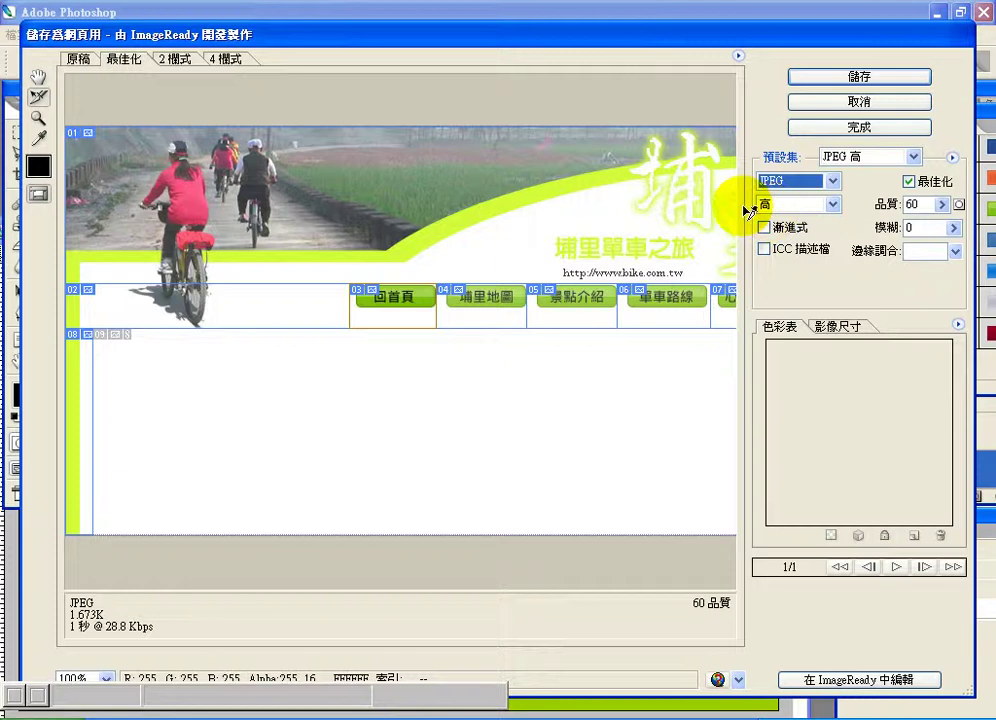
pyautogui.click(38, 116)
pyautogui.moveTo(329, 251); pyautogui.dragTo(461, 358)
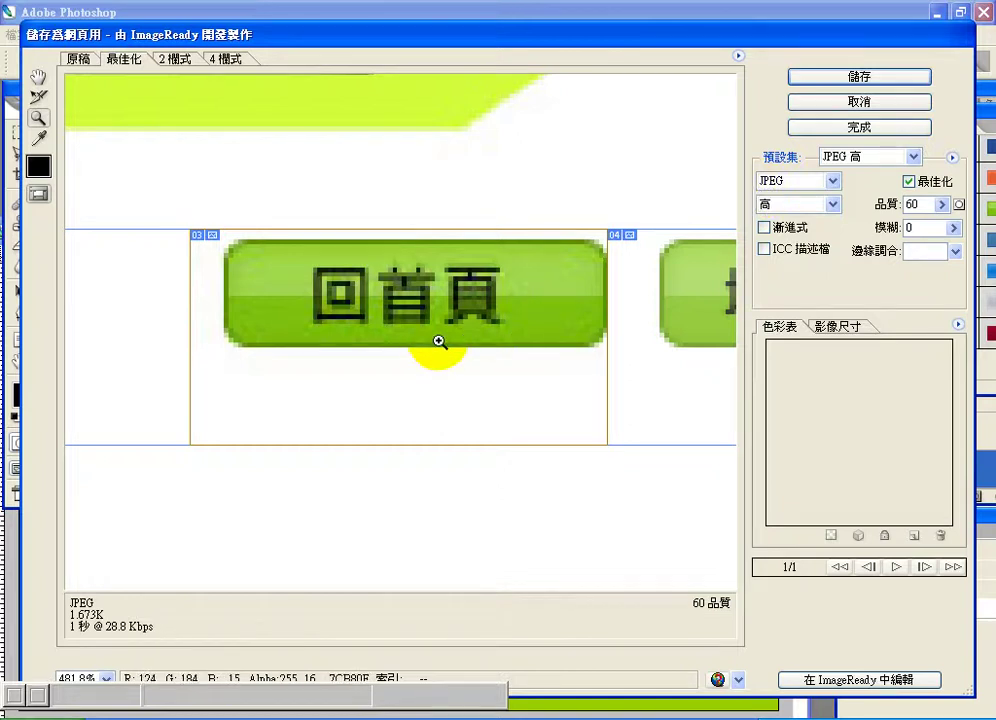
pyautogui.click(782, 182)
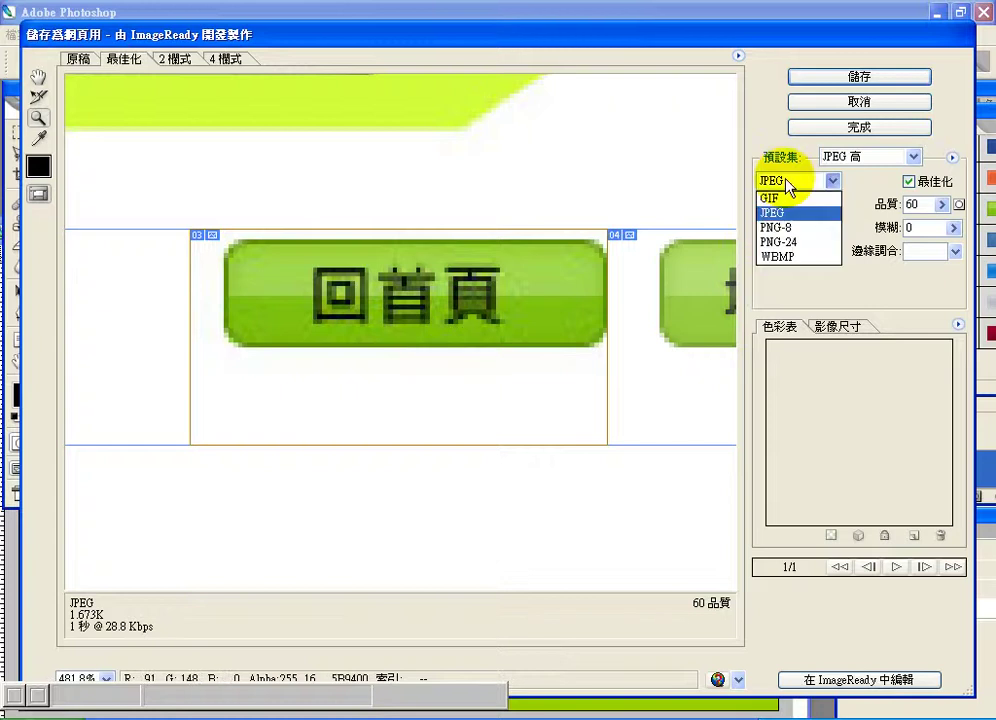
pyautogui.click(779, 197)
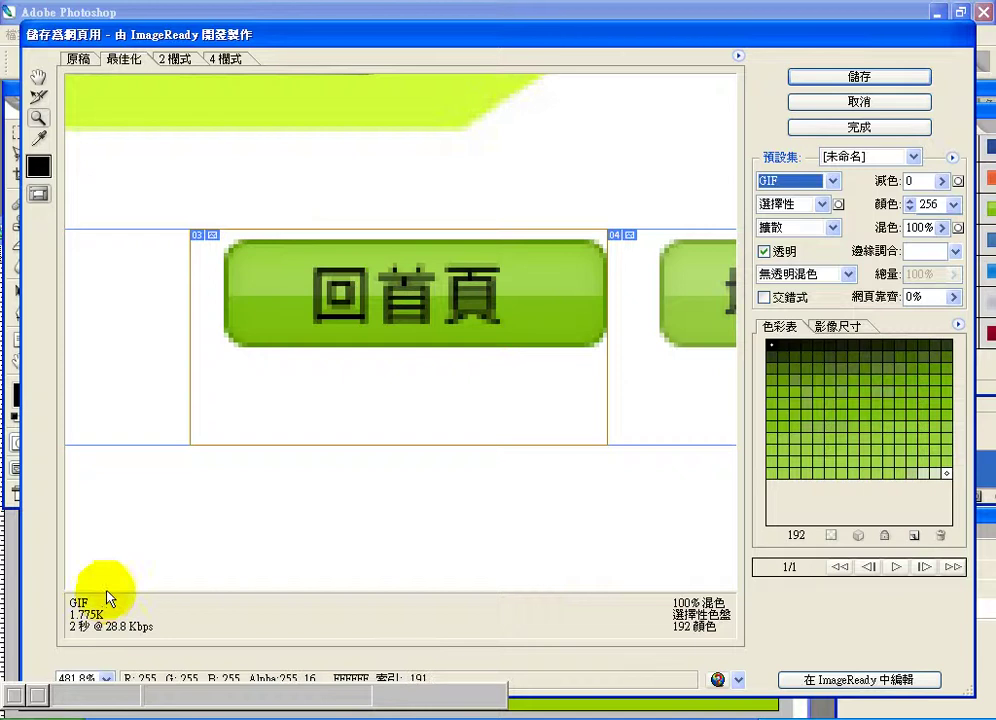
pyautogui.doubleClick(40, 116)
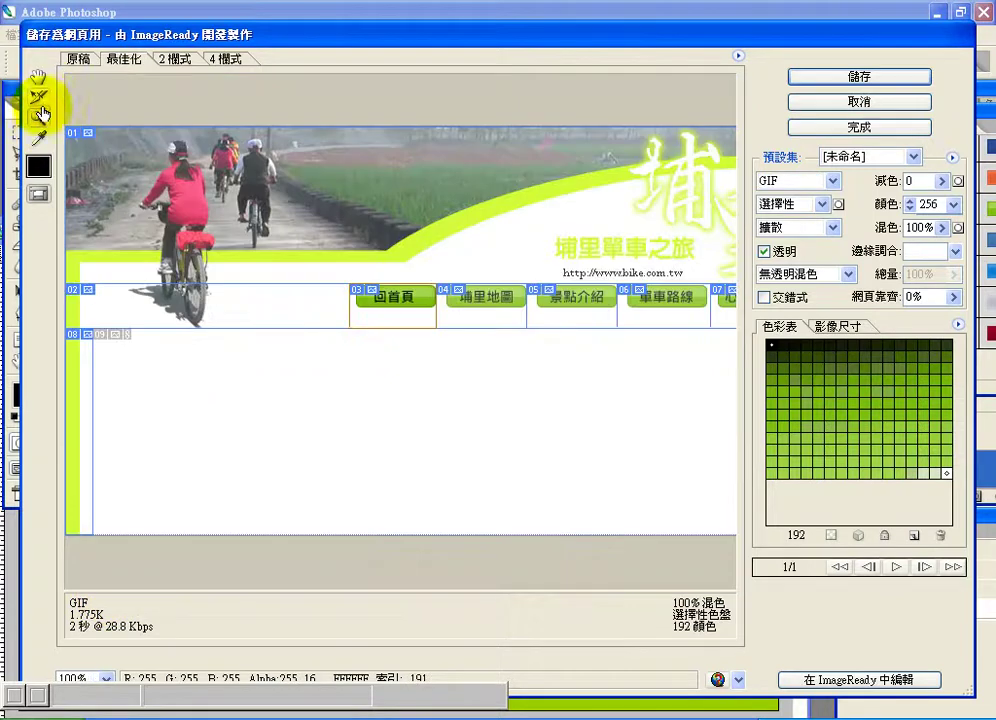
# Set the button slices 04 to 07 together to GIF, and check the formats of slices 08 and 09.
pyautogui.click(37, 95)
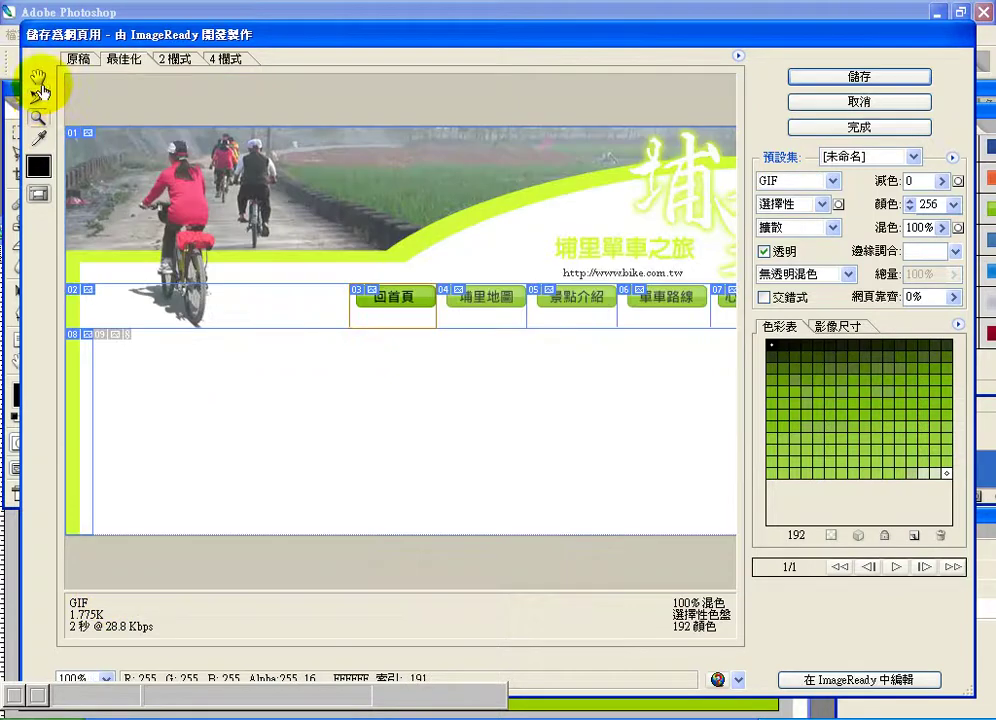
pyautogui.click(515, 316)
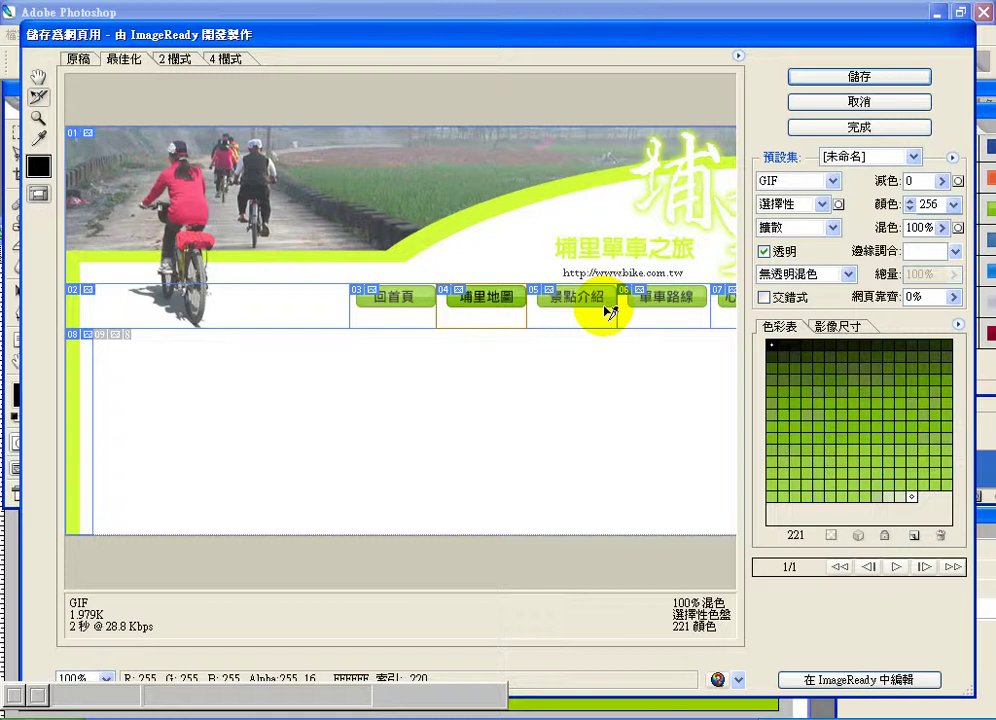
pyautogui.keyDown('shift'); pyautogui.click(684, 314); pyautogui.keyUp('shift')
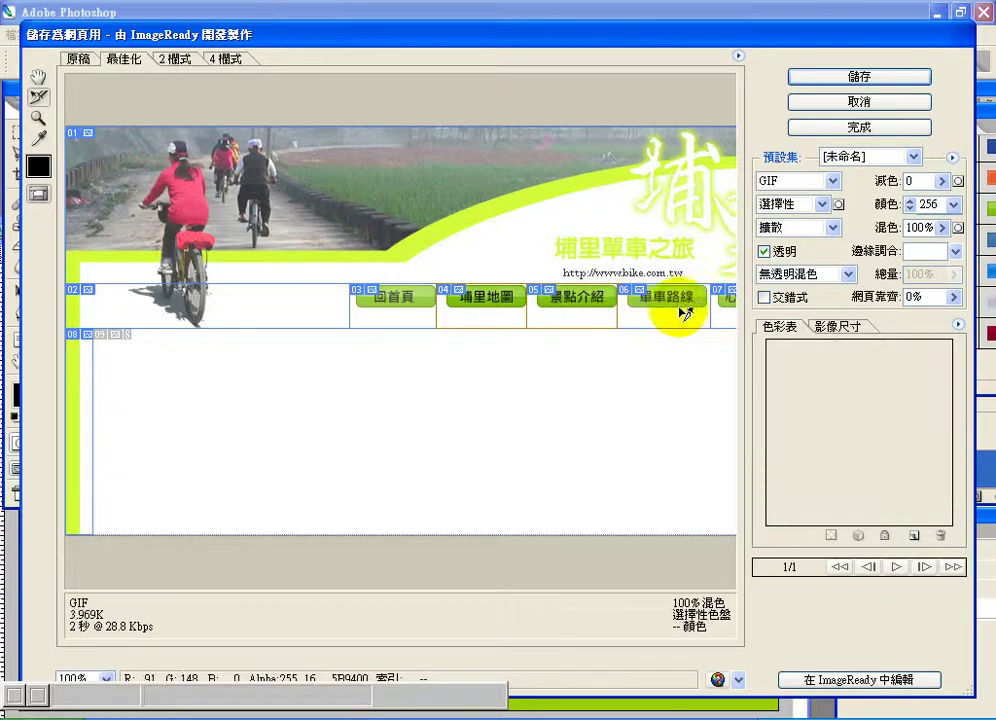
pyautogui.click(795, 190)
pyautogui.click(790, 196)
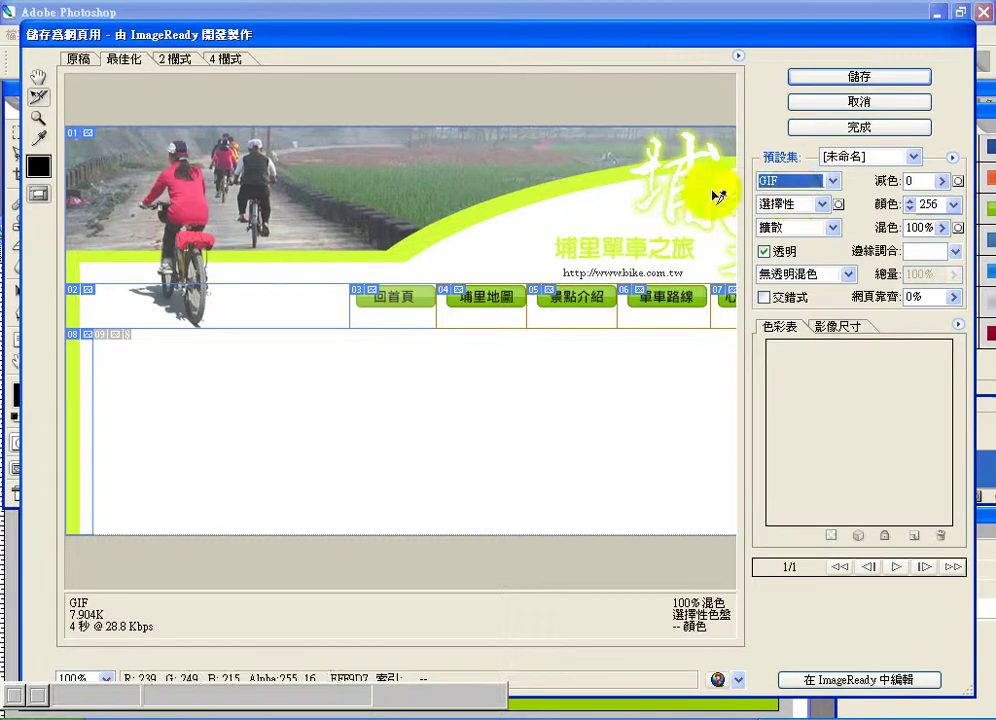
pyautogui.click(84, 389)
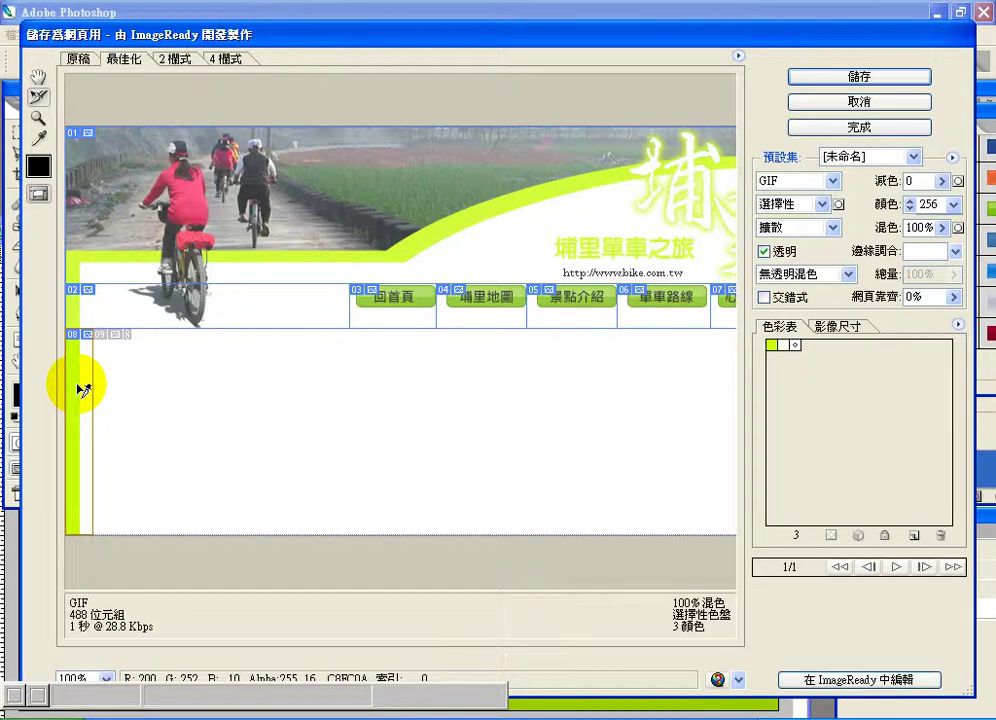
pyautogui.click(179, 418)
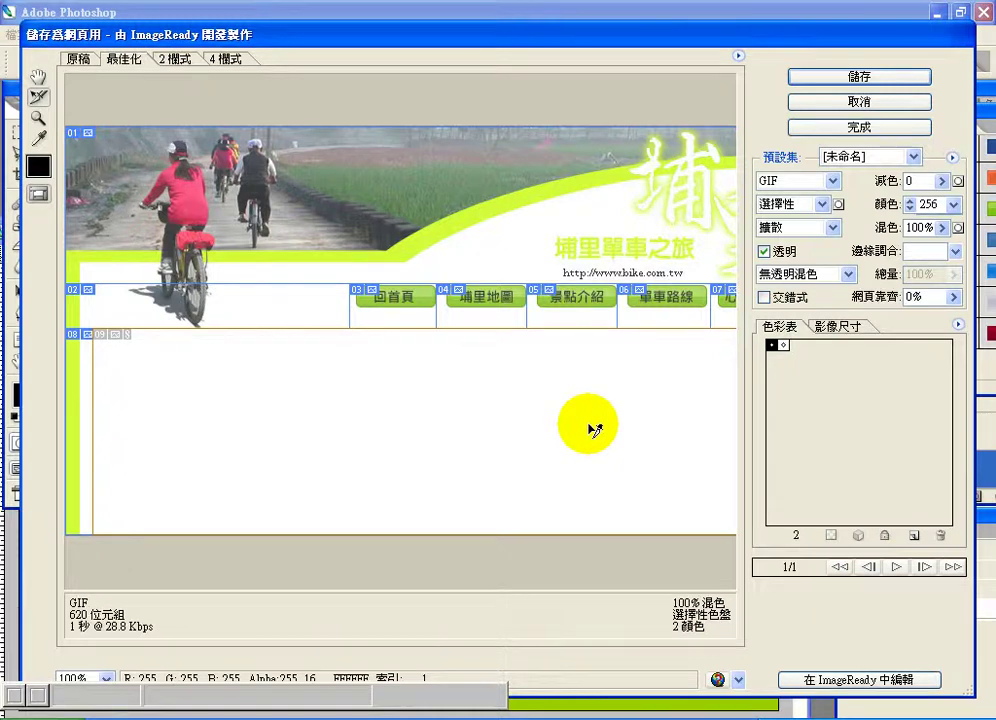
# Save all slices as HTML and images named bike in the Photoshop上課資料 folder on drive D, accepting the file name warning.
pyautogui.click(838, 78)
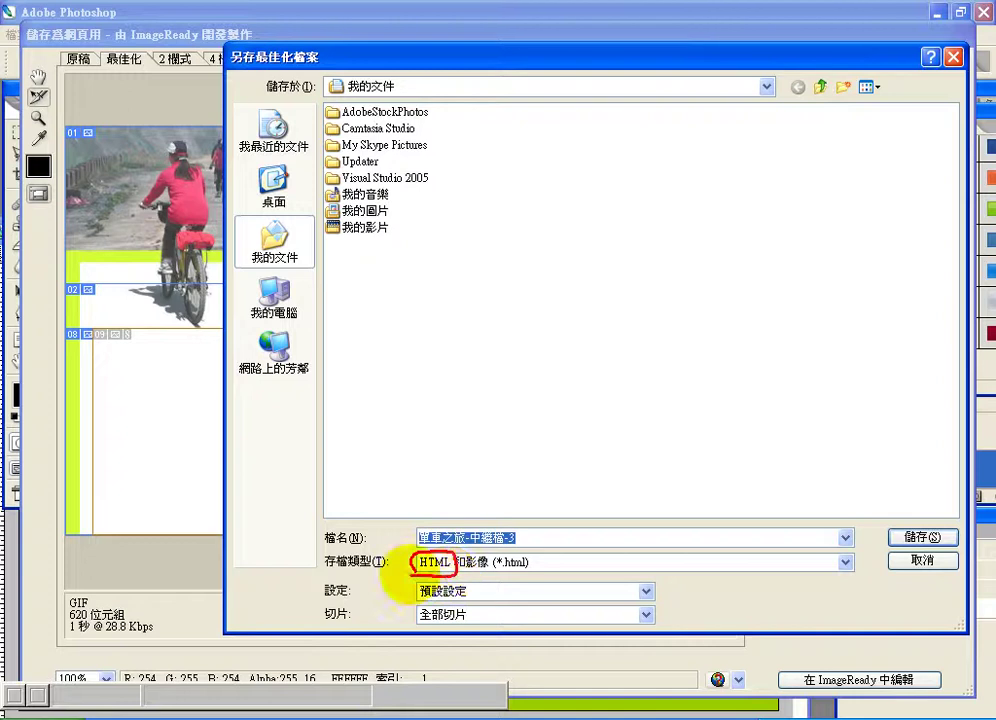
pyautogui.moveTo(433, 582)
pyautogui.mouseDown()
pyautogui.moveTo(518, 578)
pyautogui.moveTo(478, 582)
pyautogui.mouseUp()
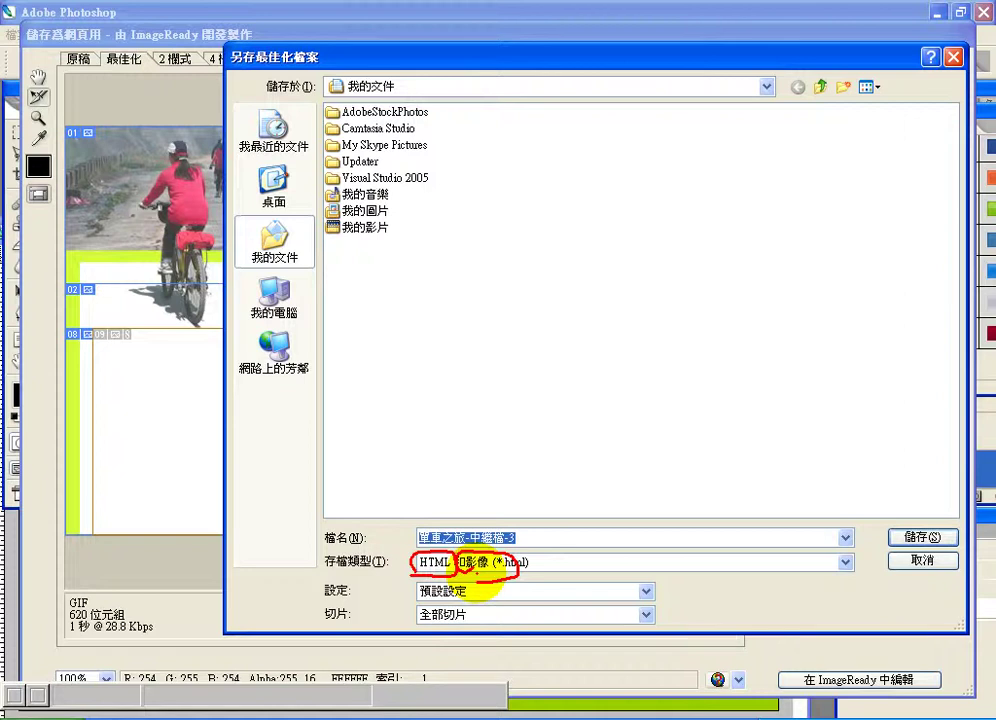
pyautogui.press('Escape')
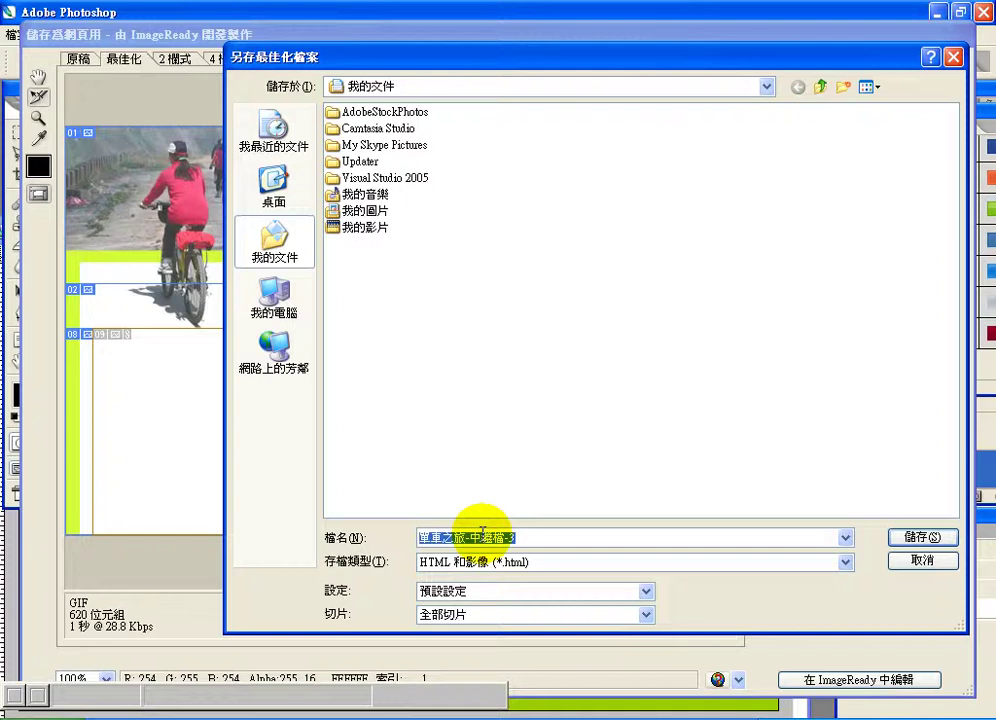
pyautogui.write('bike')
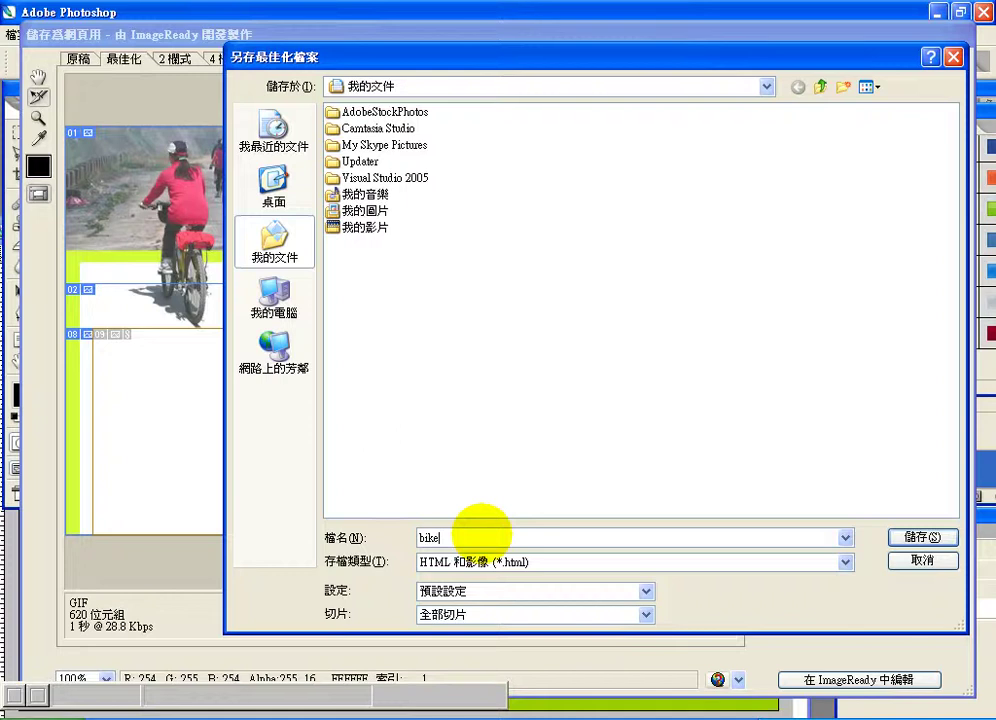
pyautogui.click(282, 293)
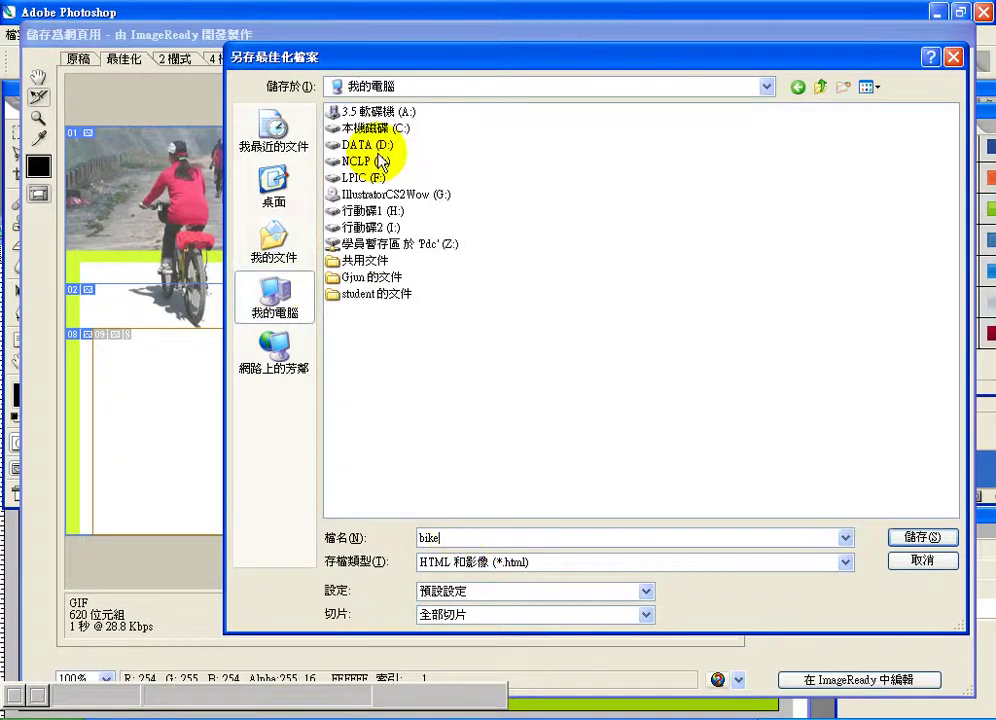
pyautogui.doubleClick(372, 148)
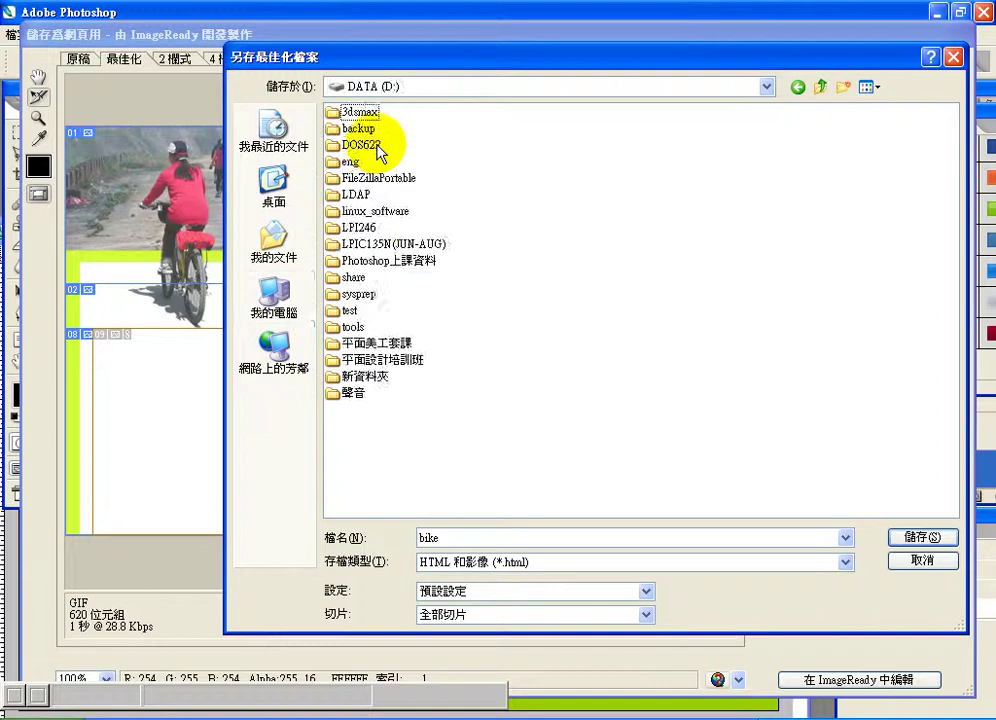
pyautogui.doubleClick(378, 261)
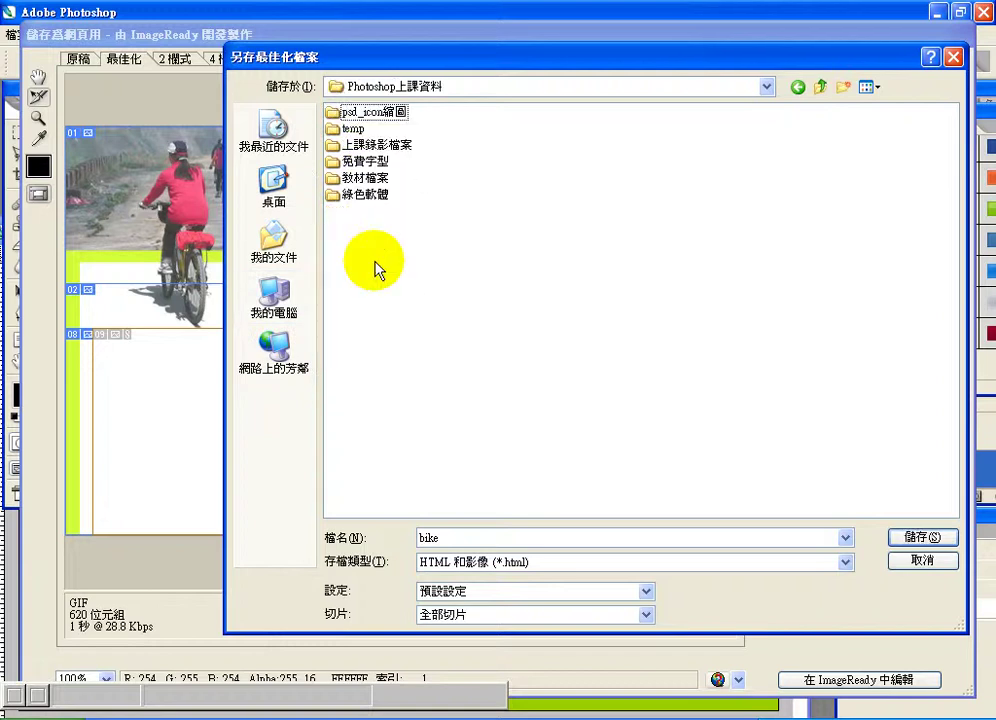
pyautogui.click(907, 540)
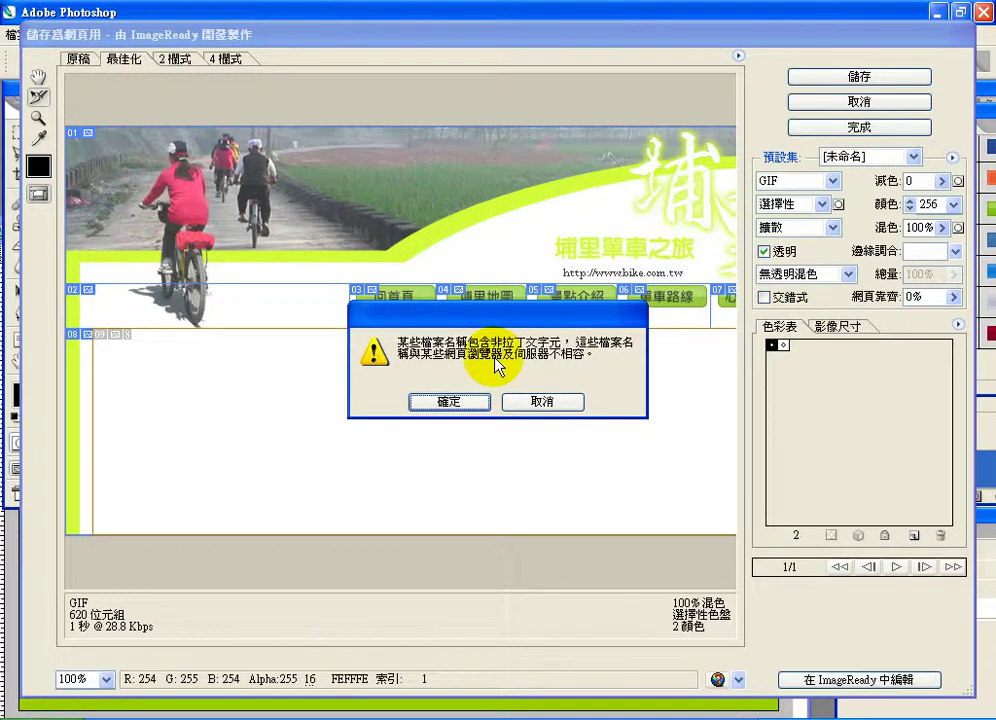
pyautogui.click(469, 403)
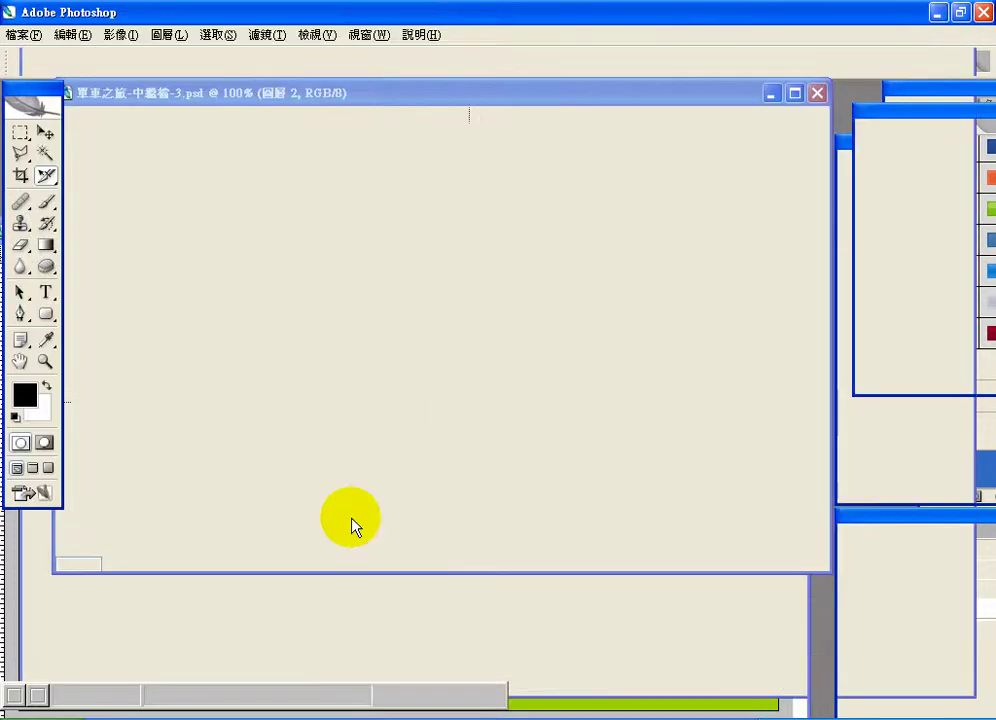
# Switch to Windows Explorer, open the Photoshop上課資料 folder on drive D, and locate the exported bike HTML file.
pyautogui.click(321, 694)
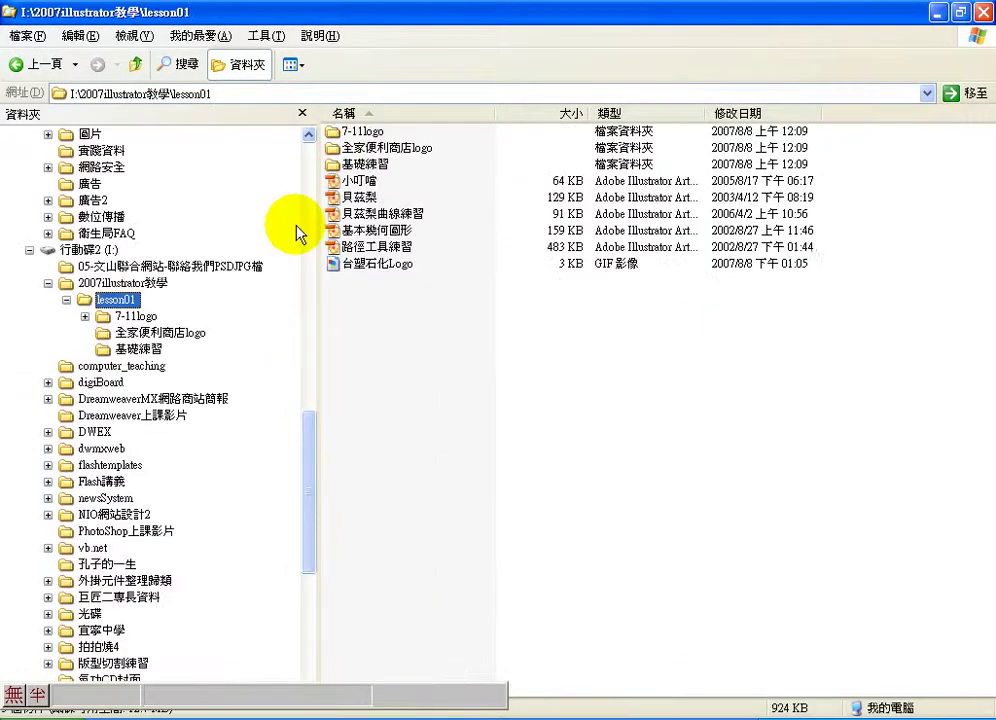
pyautogui.click(311, 212)
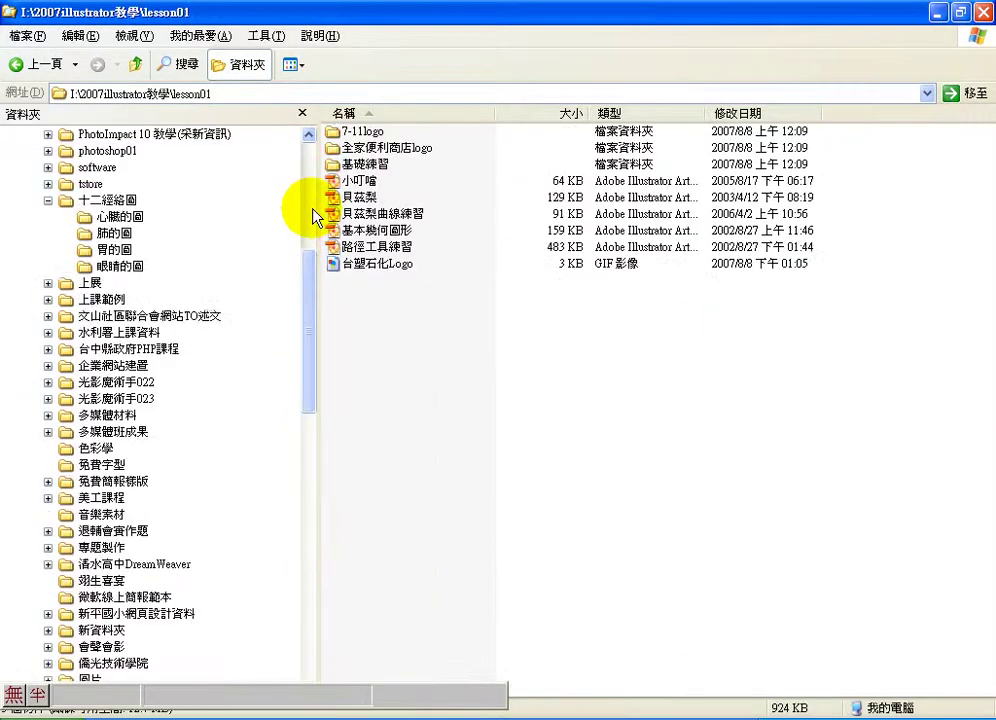
pyautogui.click(312, 214)
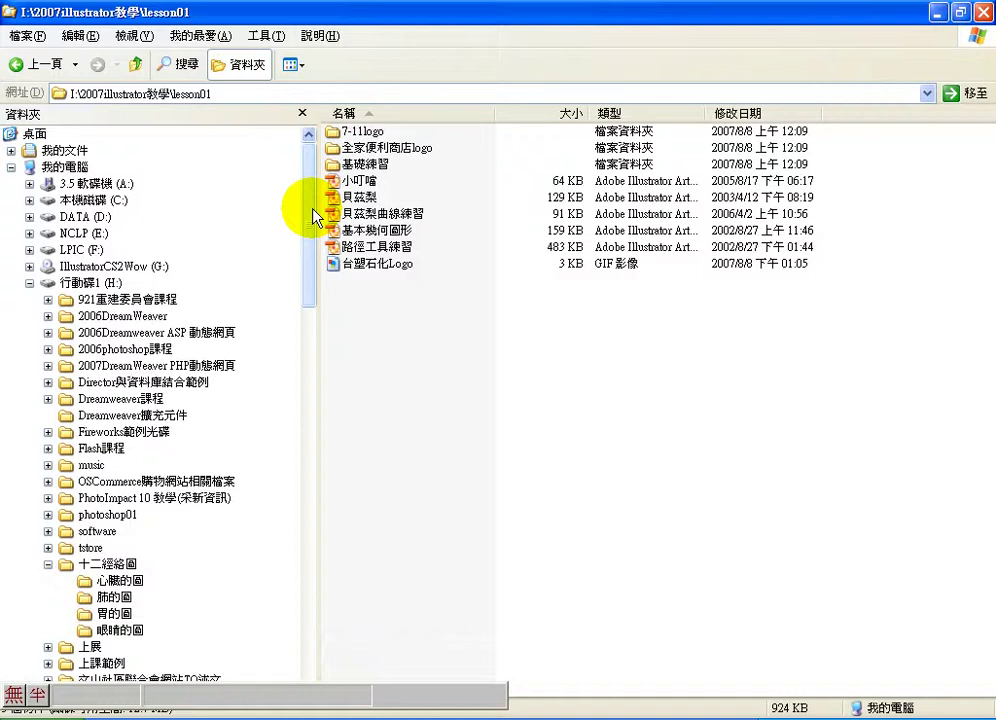
pyautogui.click(29, 216)
pyautogui.click(65, 382)
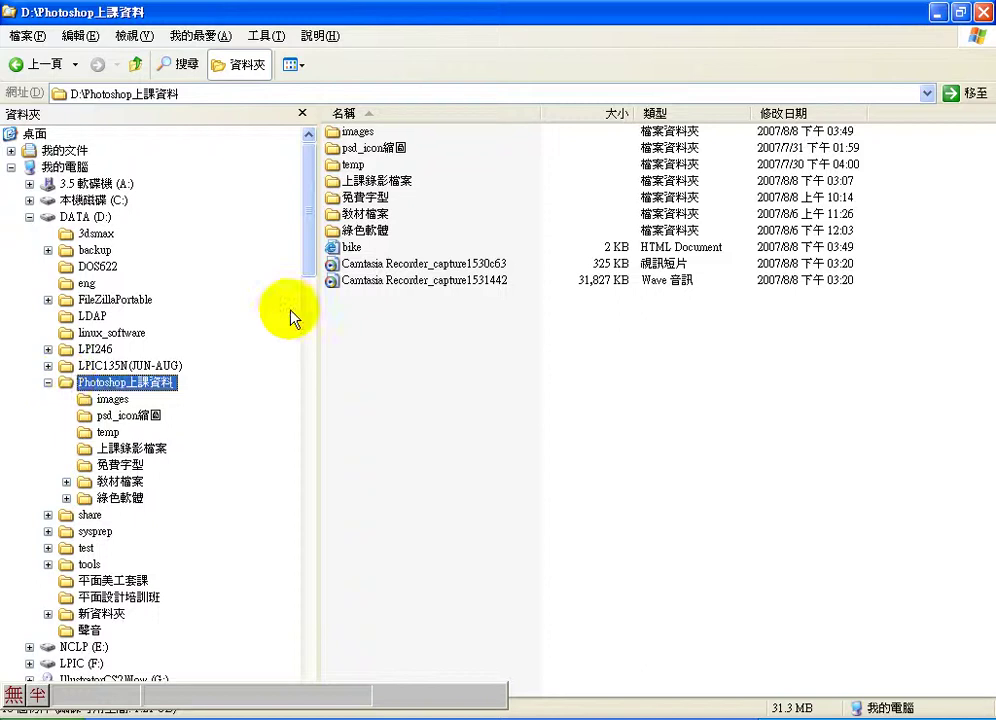
pyautogui.click(353, 248)
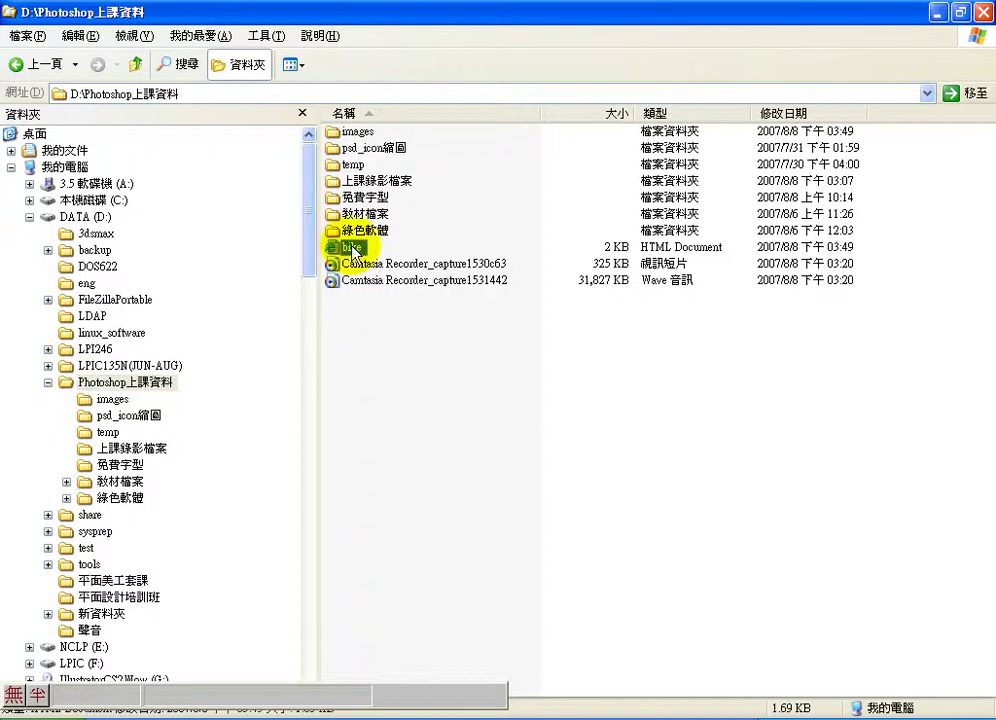
# Open the exported images folder, show its files as thumbnails, and check the 間距 spacer image.
pyautogui.click(357, 133)
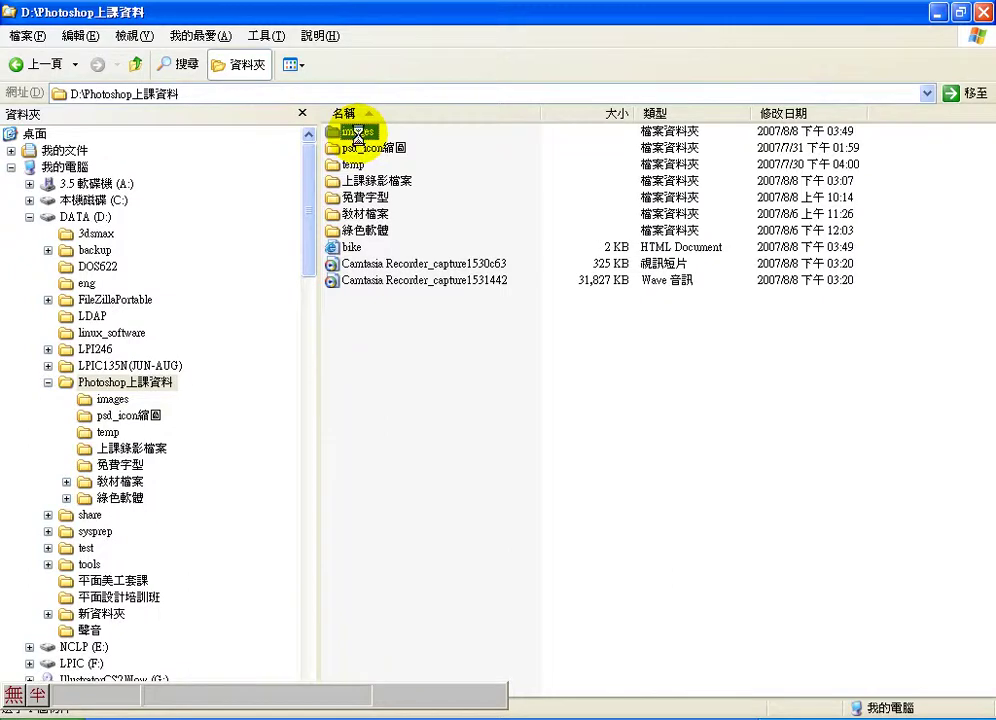
pyautogui.doubleClick(359, 137)
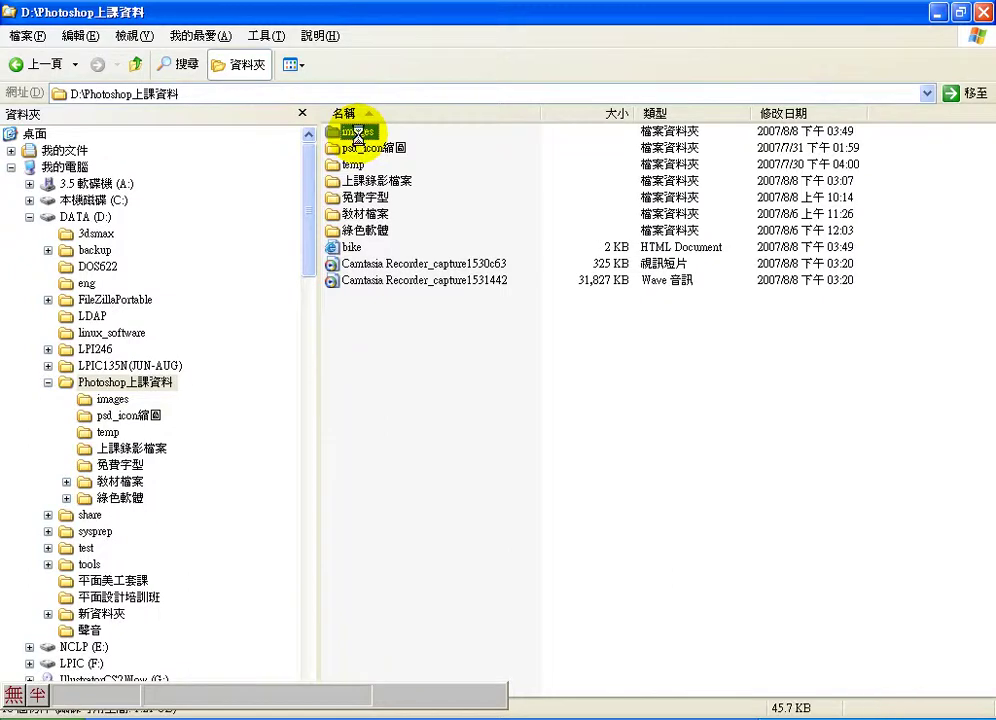
pyautogui.click(291, 64)
pyautogui.click(300, 108)
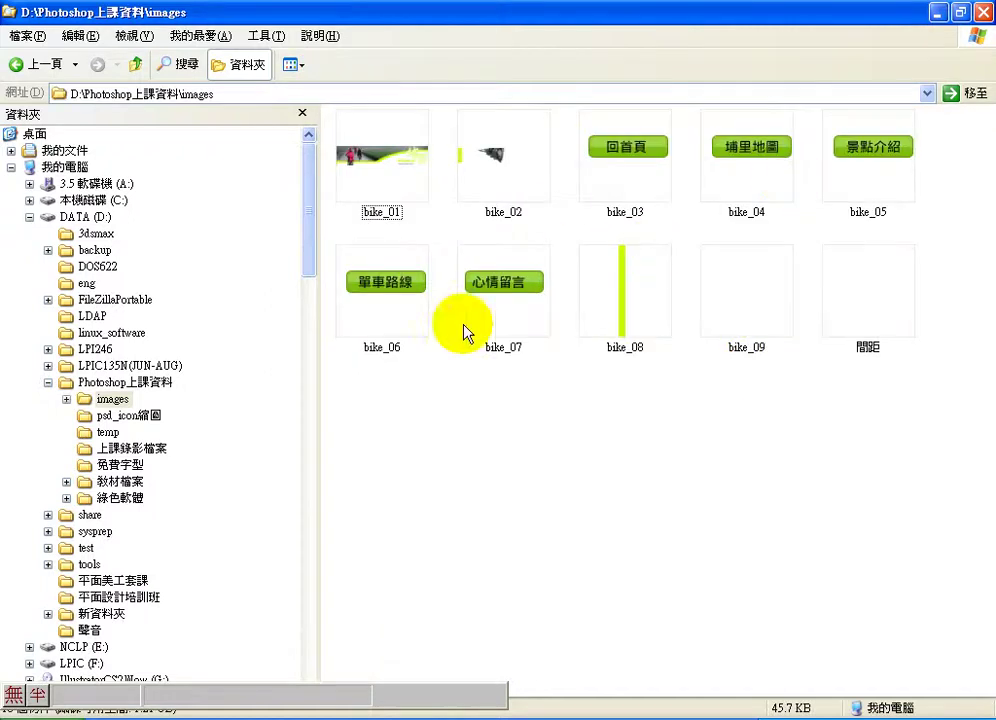
pyautogui.click(852, 345)
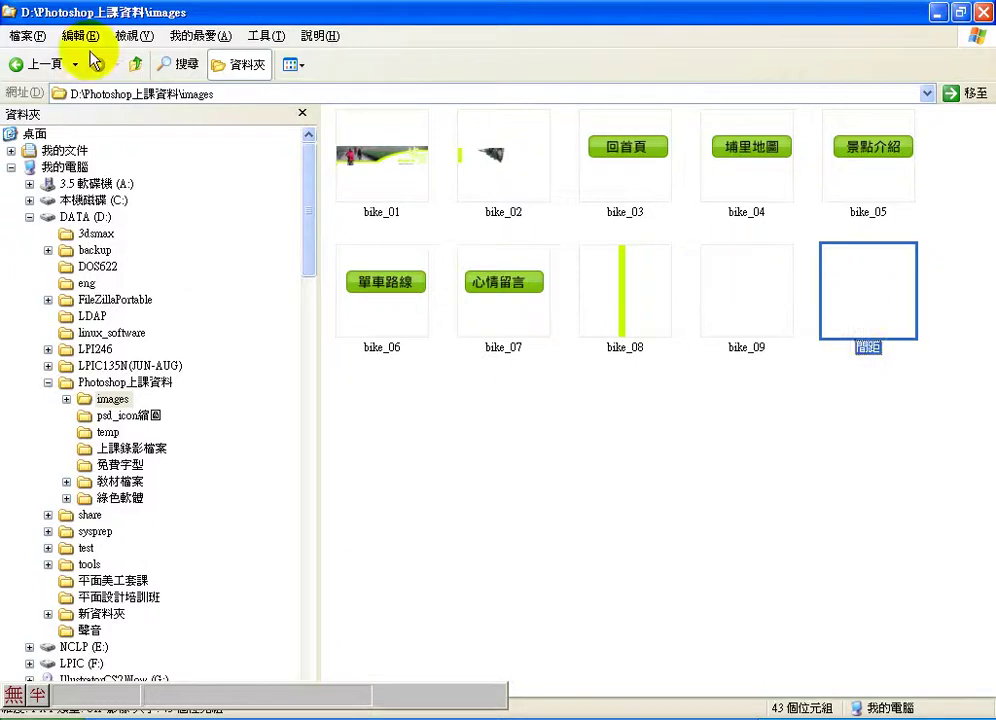
# Go back to the Photoshop上課資料 folder and open the exported bike page in Internet Explorer.
pyautogui.click(37, 65)
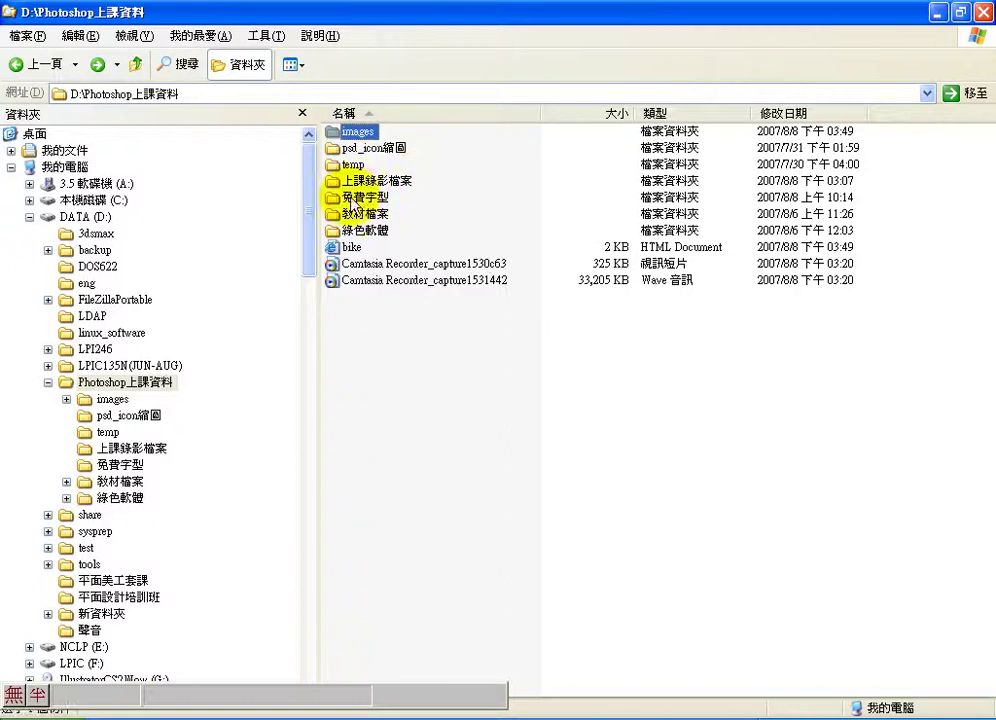
pyautogui.doubleClick(350, 248)
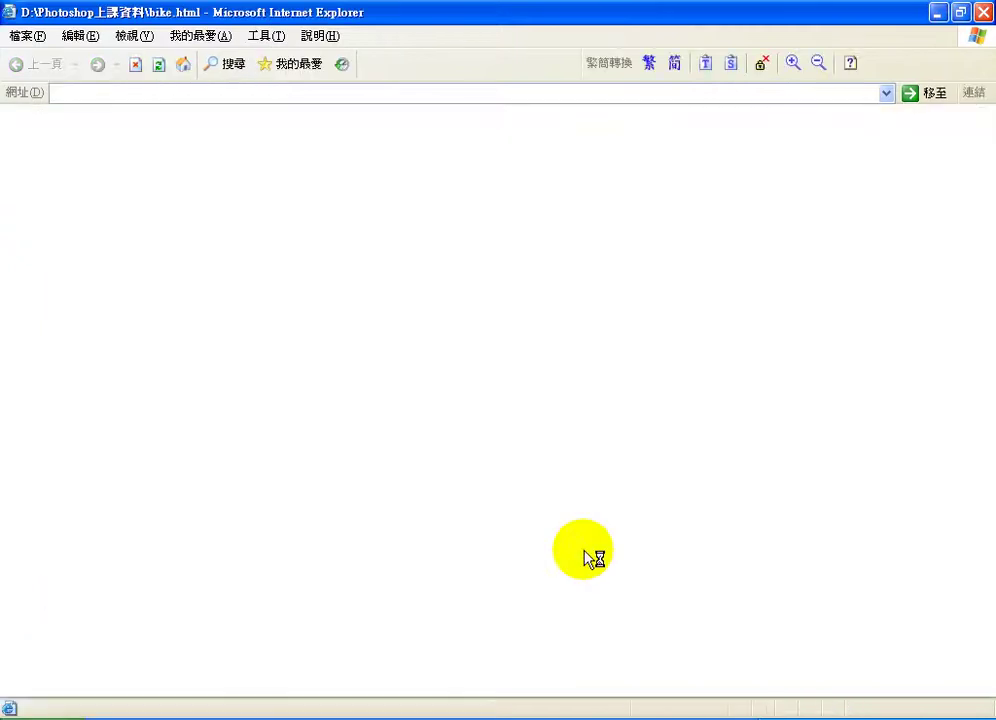